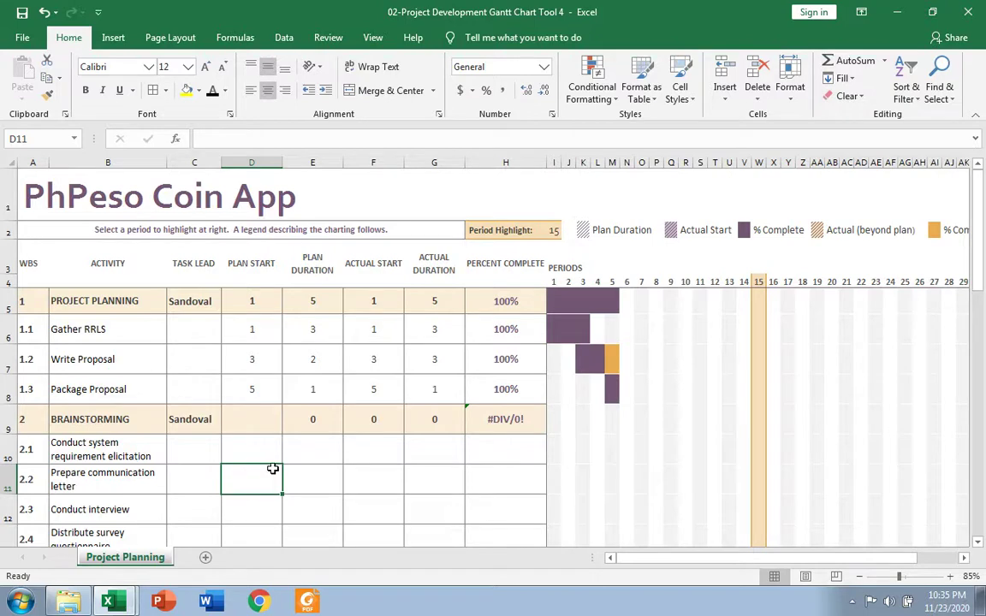
- Review the Brainstorming phase's heading, its activities 2.1 to 2.5 and their task lead cells
scroll(272, 470, "down", 1)
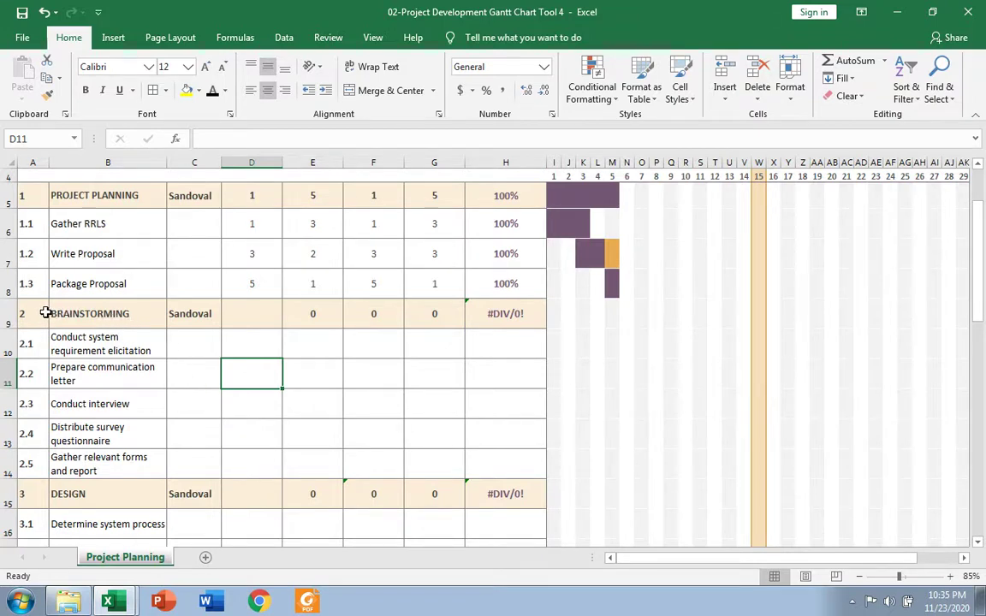
left_click_drag(38, 314, 94, 314)
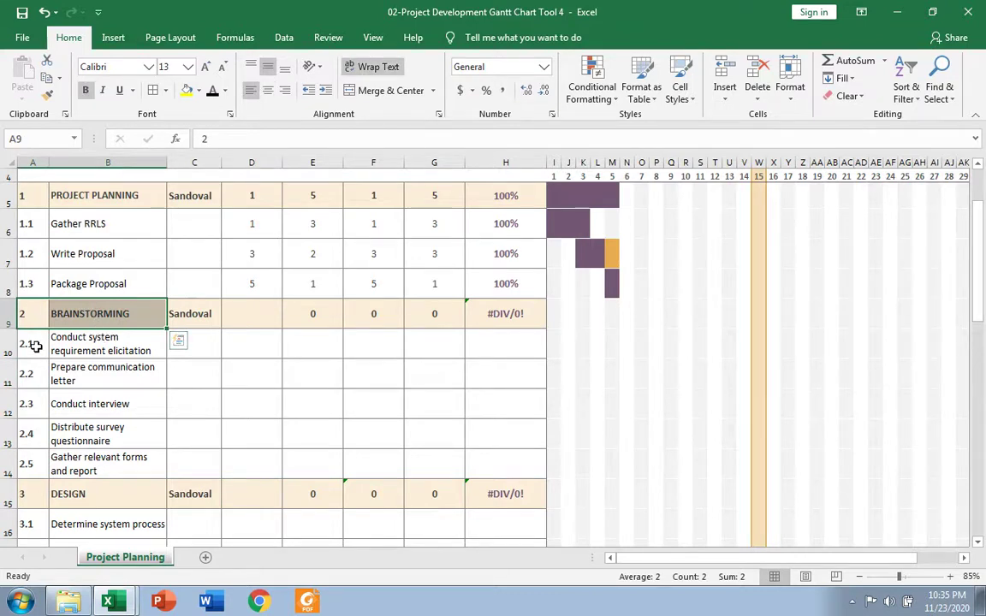
mouse_move(34, 345)
left_mouse_down()
mouse_move(92, 374)
mouse_move(128, 475)
left_mouse_up()
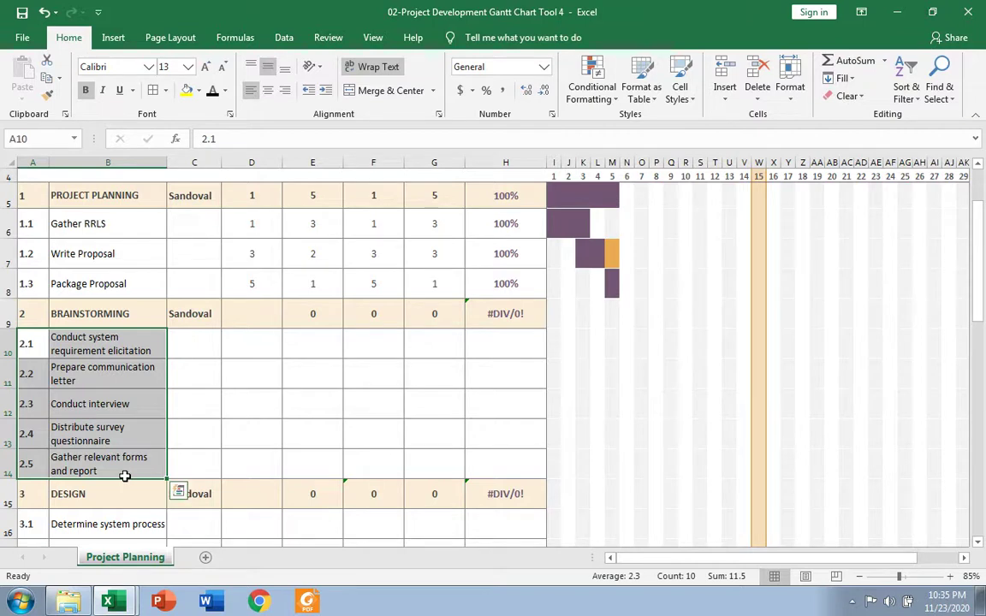
left_click_drag(202, 315, 193, 464)
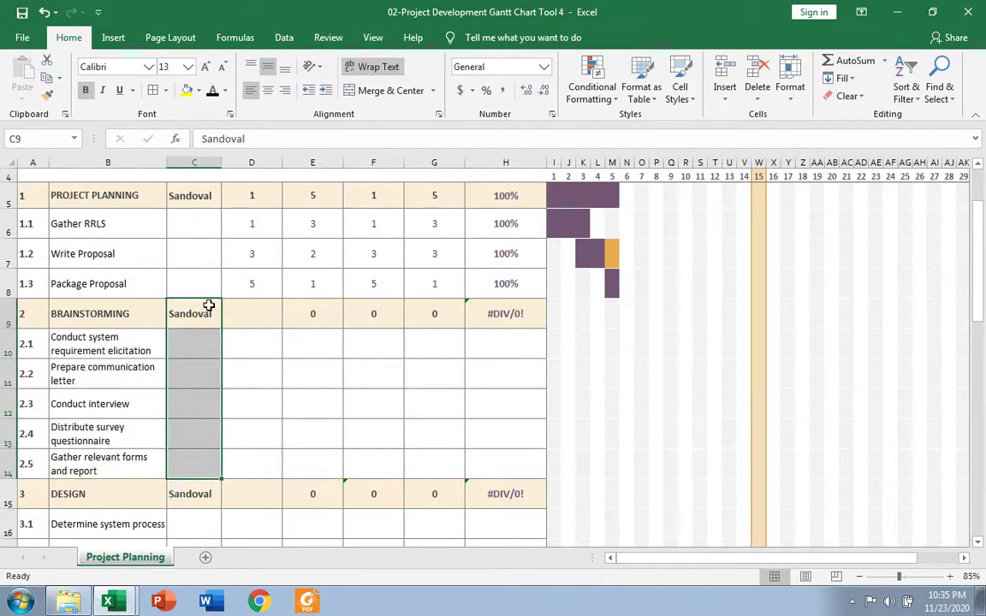
left_click(243, 395)
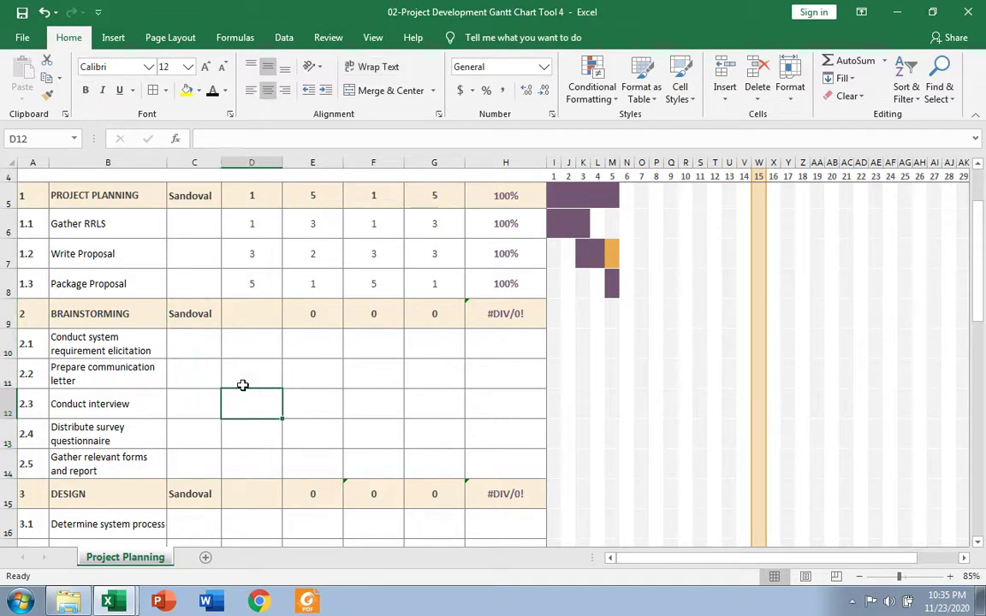
scroll(273, 340, "up", 2)
scroll(270, 345, "down", 1)
scroll(269, 345, "down", 1)
- Set the plan start of the Brainstorming phase in D9 to period 6, following the end of Project Planning
left_click(265, 314)
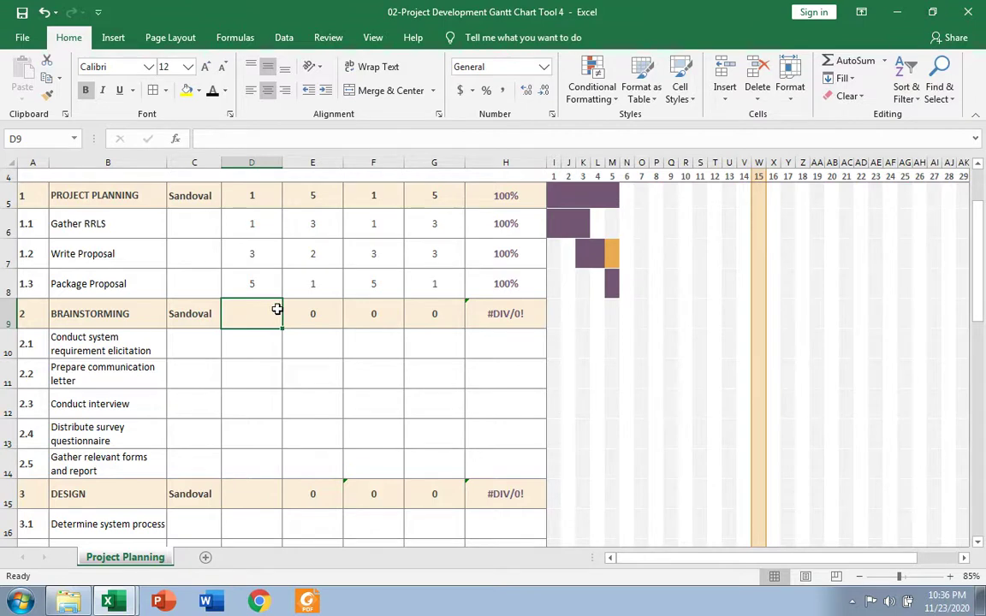
left_click(610, 316)
left_click(626, 315)
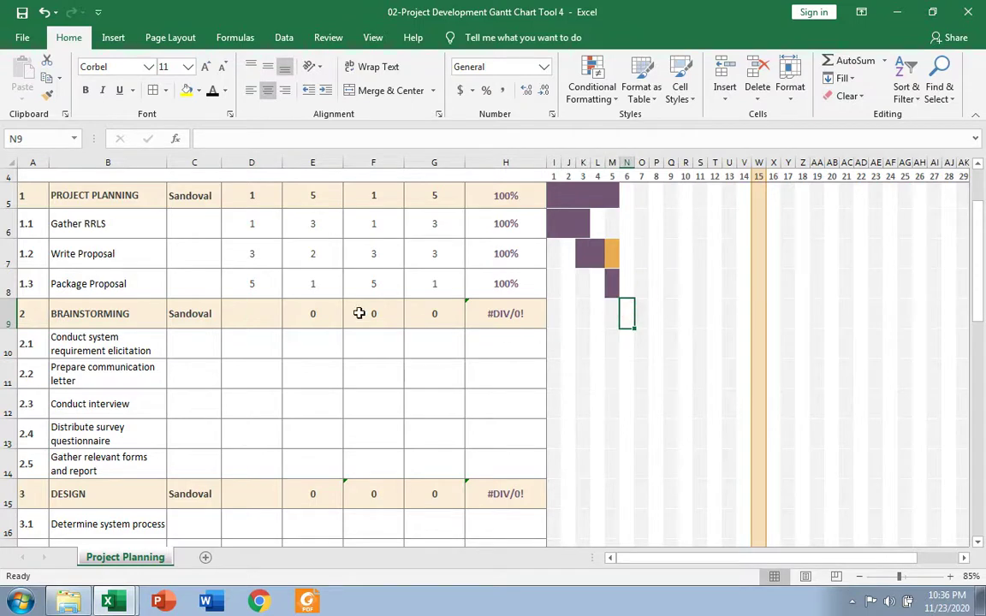
left_click(249, 313)
type("6")
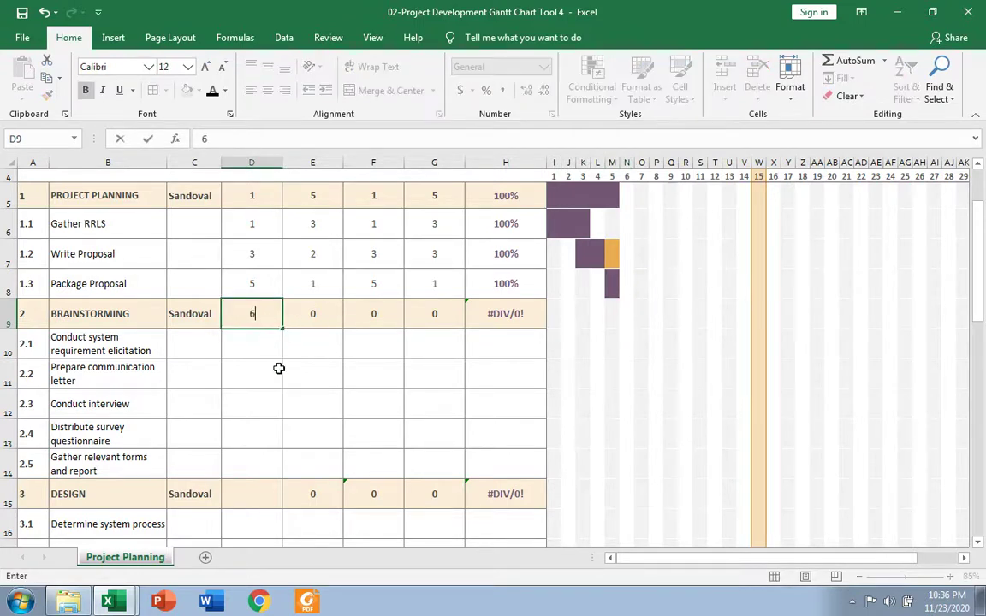
left_click(279, 368)
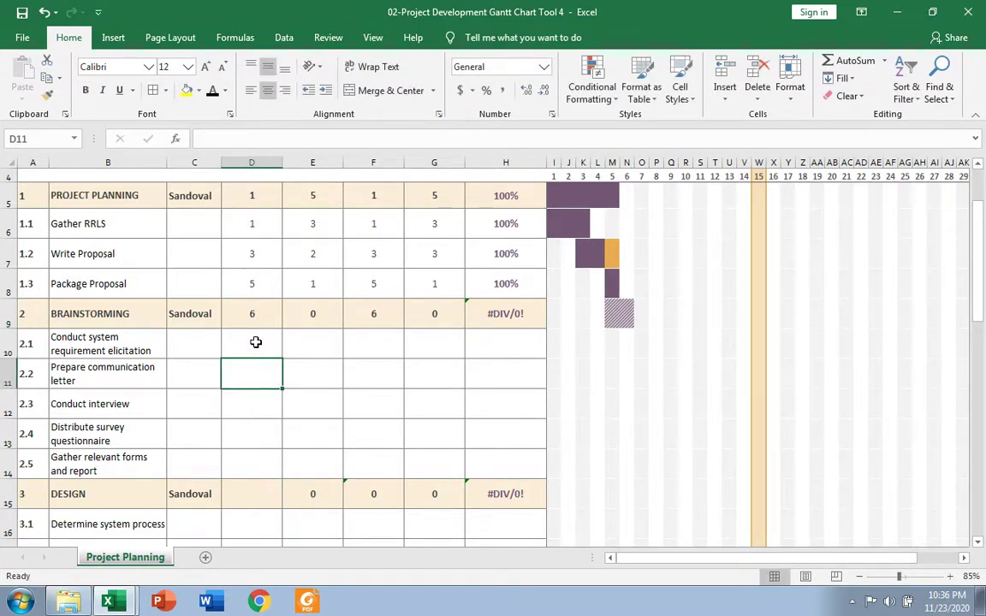
- Enter plan start 6 and plan duration 3 for activity 2.1, Conduct system requirement elicitation
left_click(255, 342)
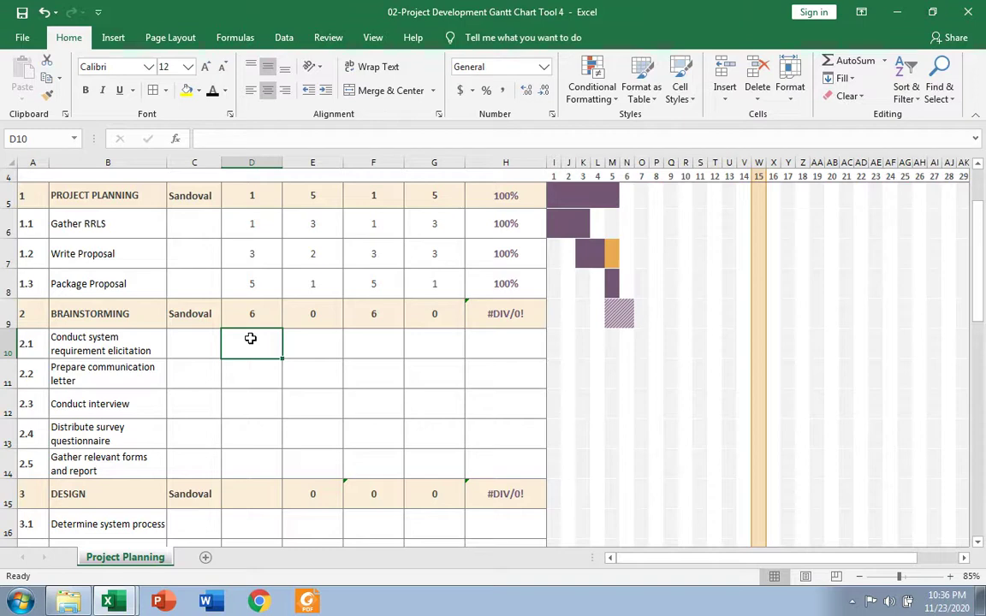
type("6")
key("Tab")
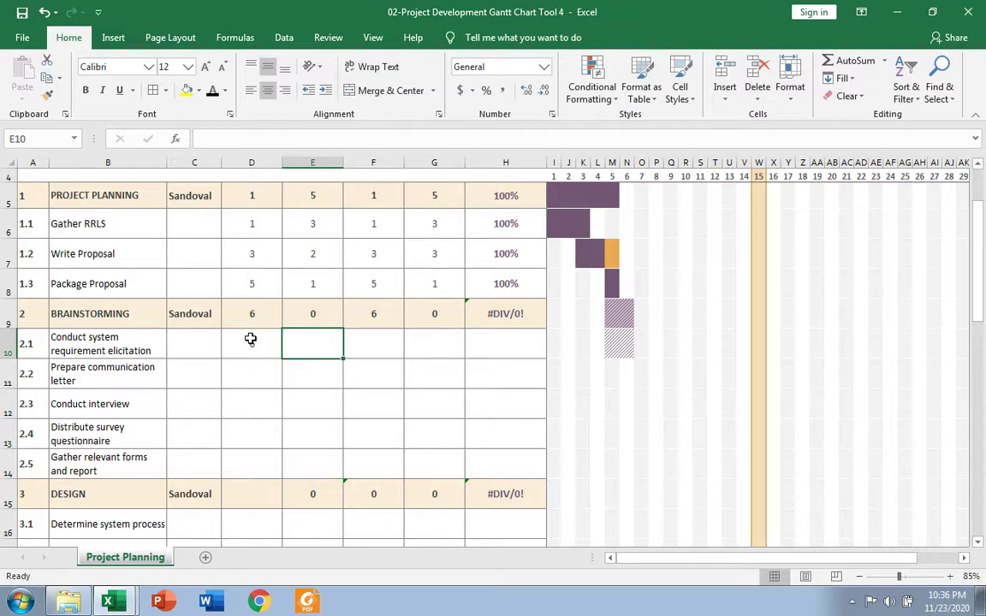
type("3")
key("Tab")
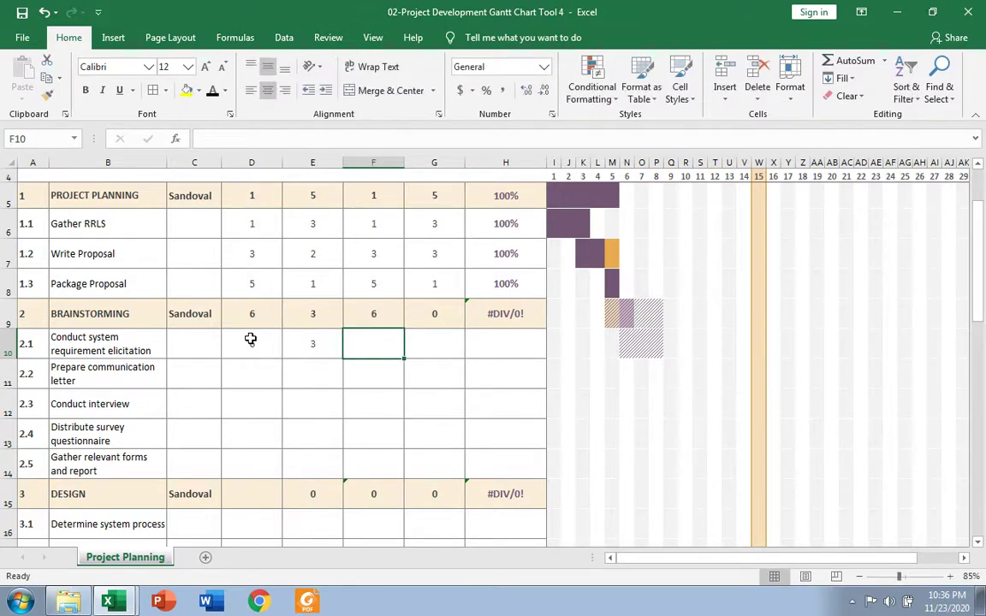
- Change the plan duration of activity 2.1, Conduct system requirement elicitation, to 4
key("Left")
key("Left")
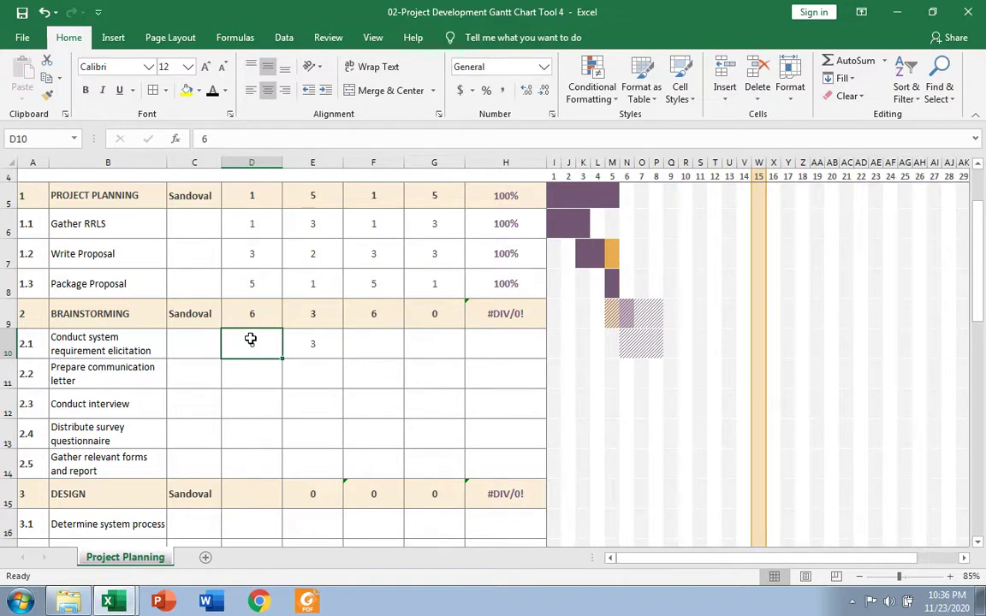
key("Down")
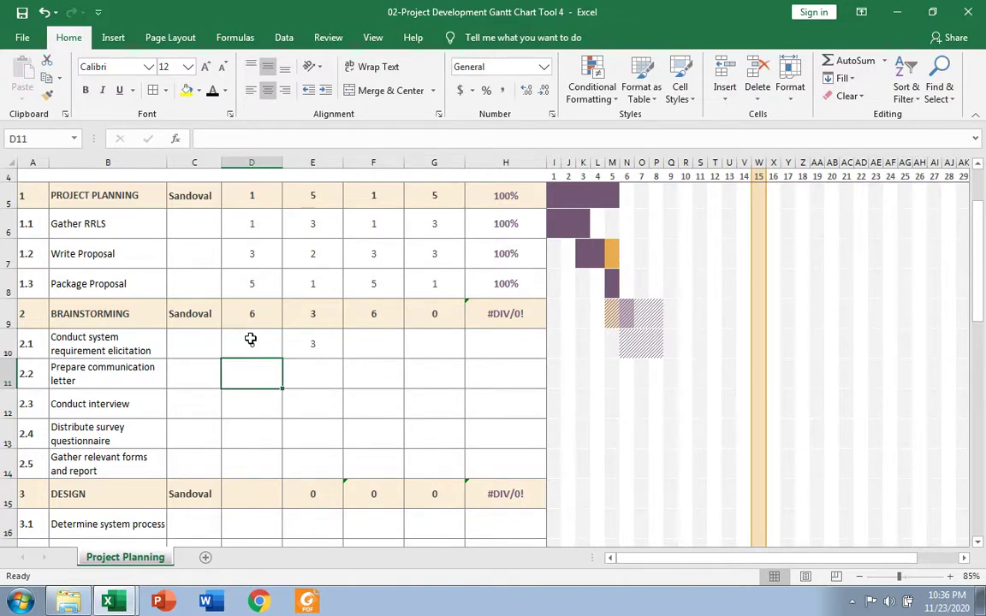
key("Up")
key("Right")
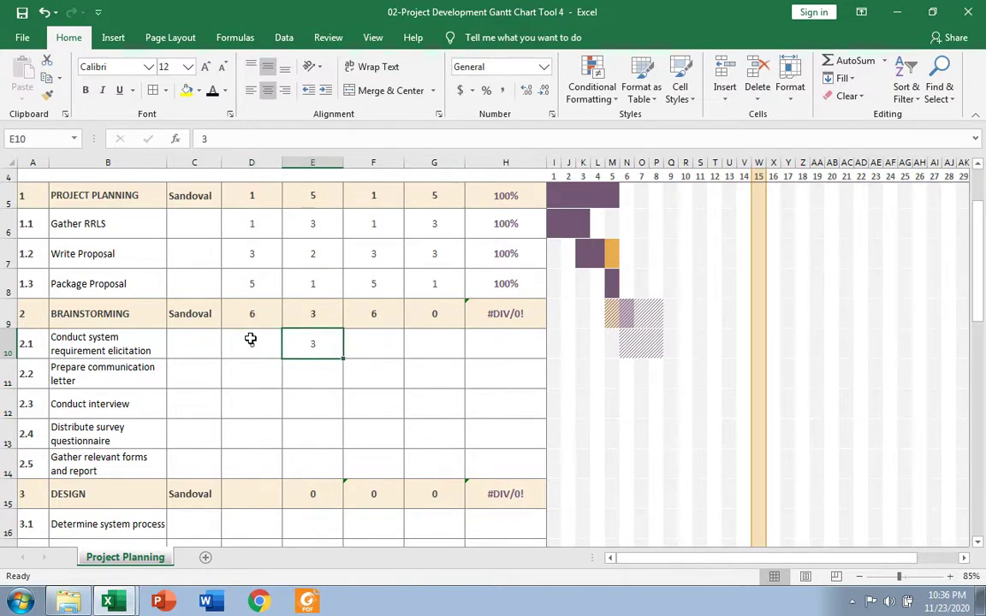
type("4")
key("Return")
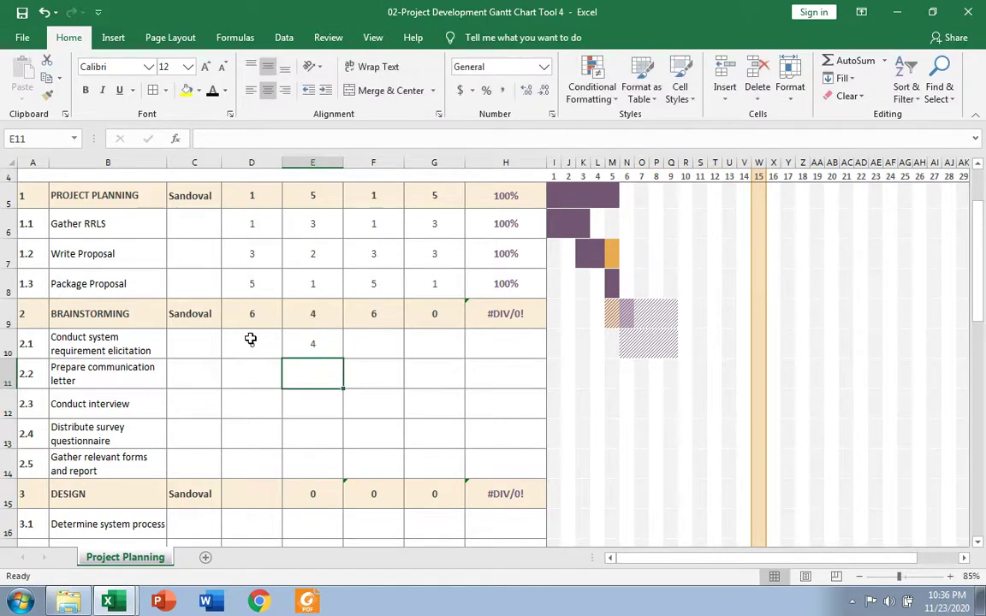
- Enter plan start 6 and plan duration 1 for activity 2.2, Prepare communication letter
key("Left")
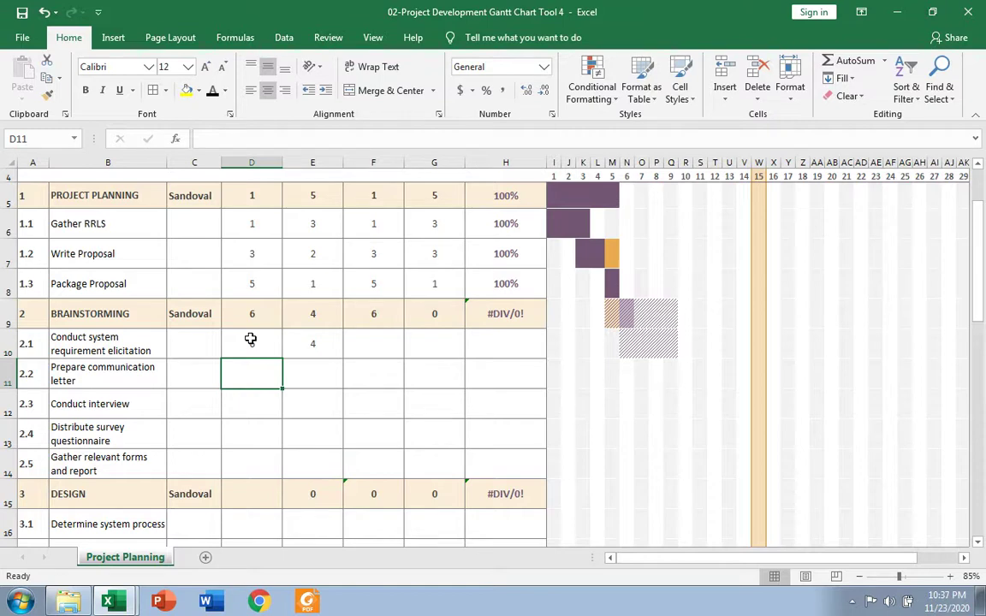
type("6")
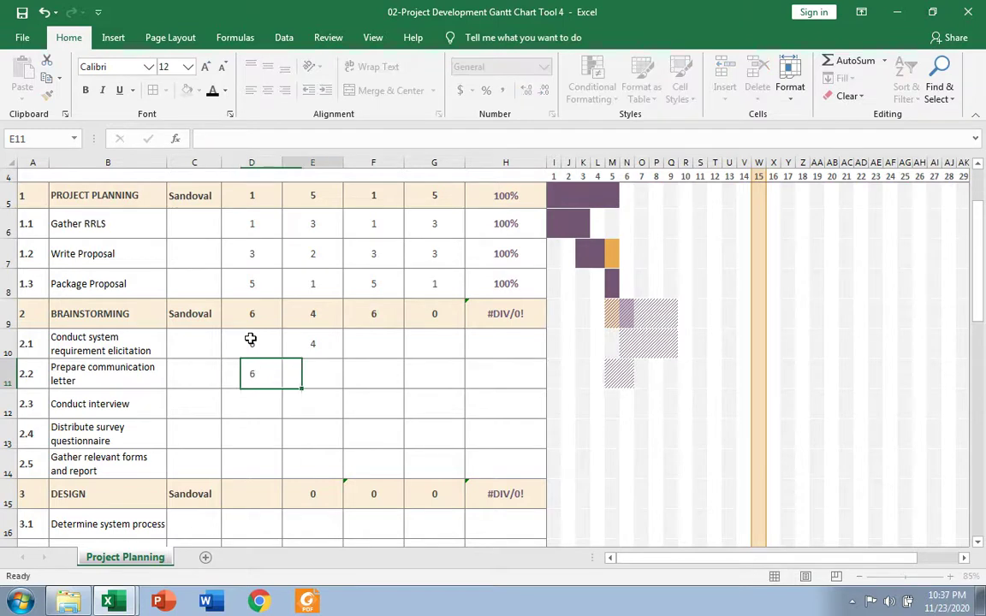
key("Tab")
type("1")
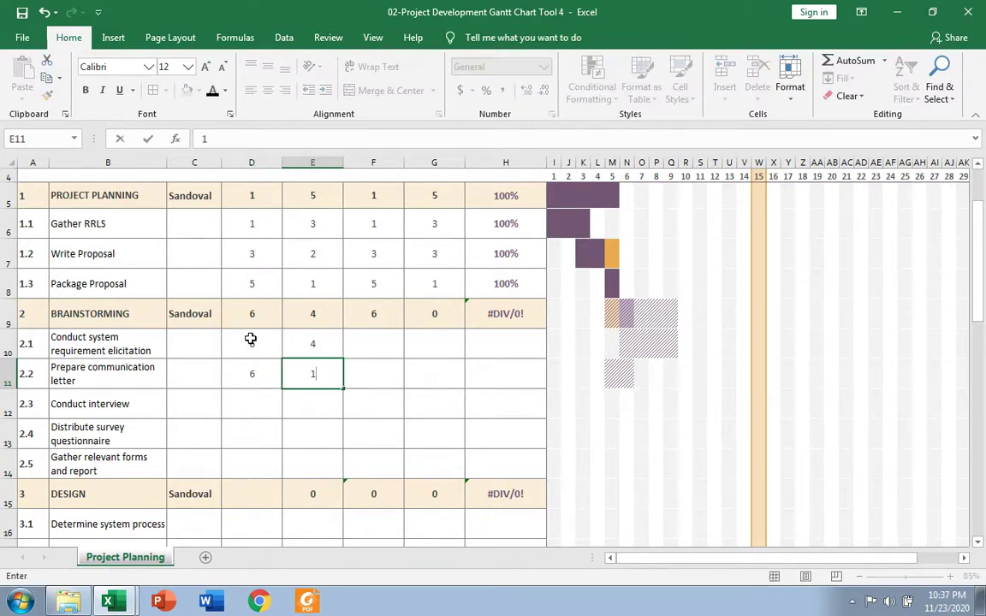
key("Tab")
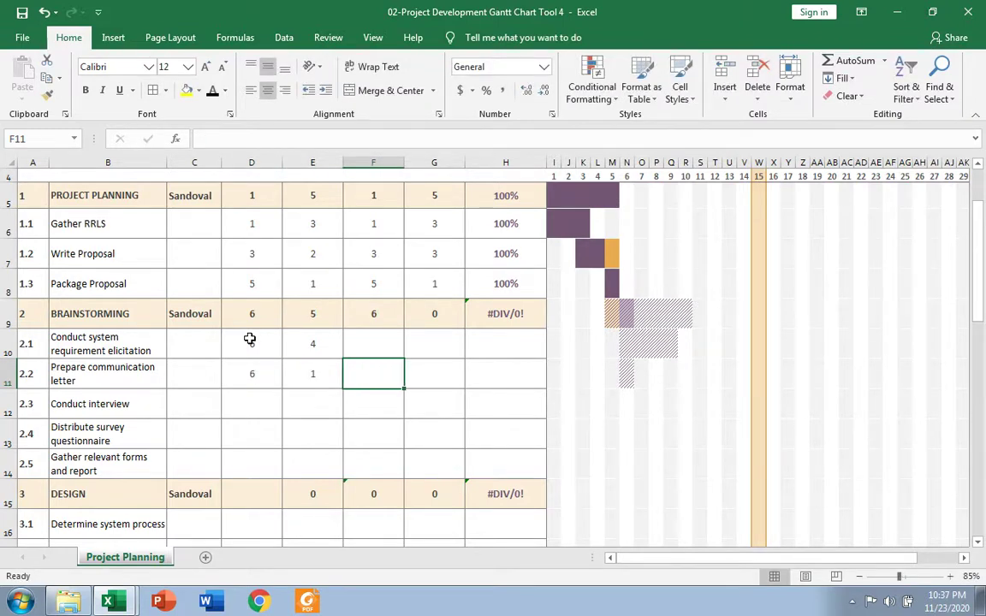
- Compare the overlapping bars of activities 2.1 and 2.2, and change the Brainstorming plan duration formula in E9 to =SUM(E10:E13)-1
scroll(250, 339, "up", 1)
scroll(523, 318, "down", 1)
left_click(627, 369)
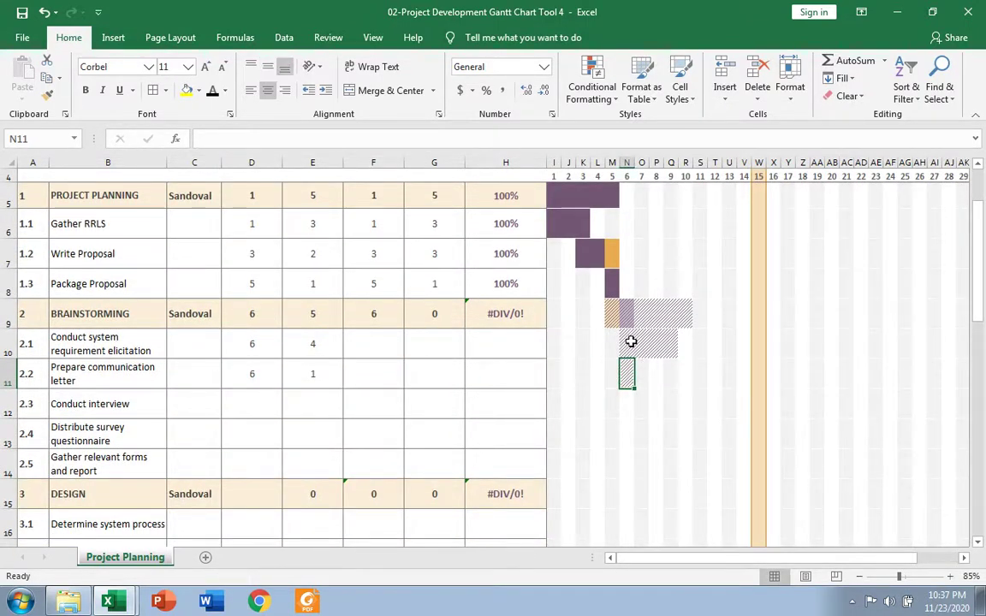
left_click(687, 315)
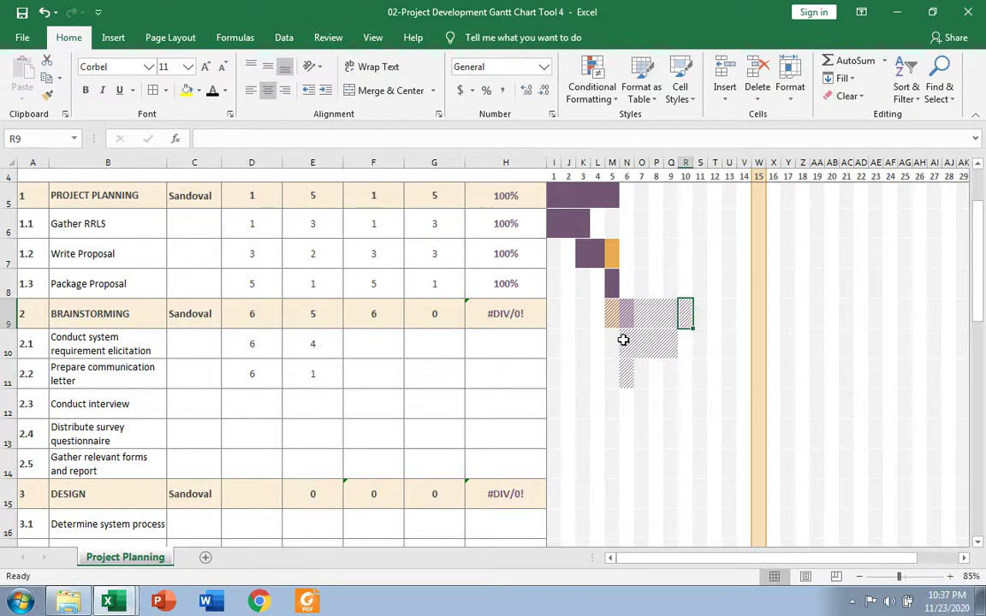
left_click_drag(623, 340, 625, 374)
left_click(319, 314)
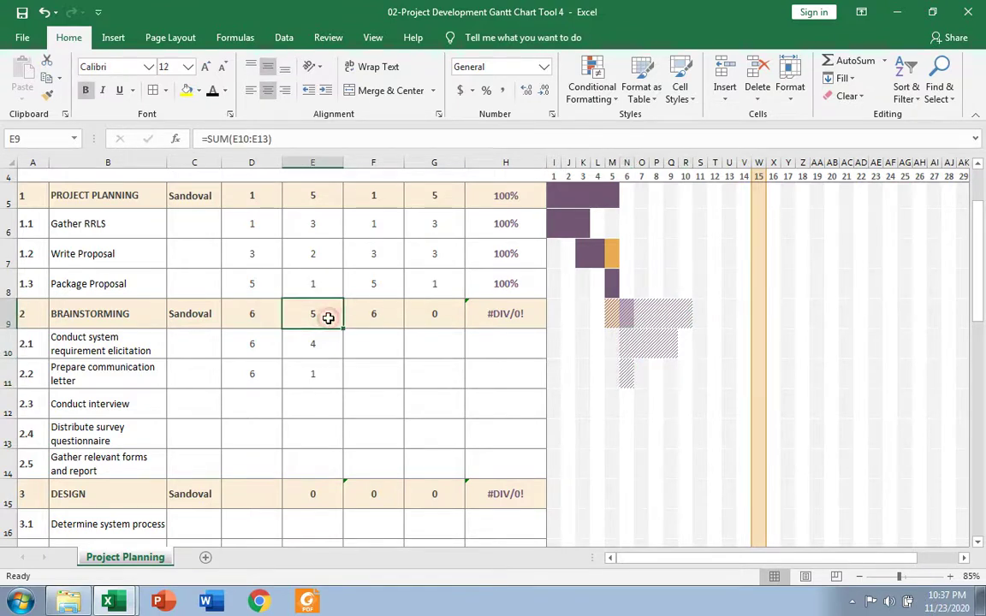
left_click(294, 140)
type("-")
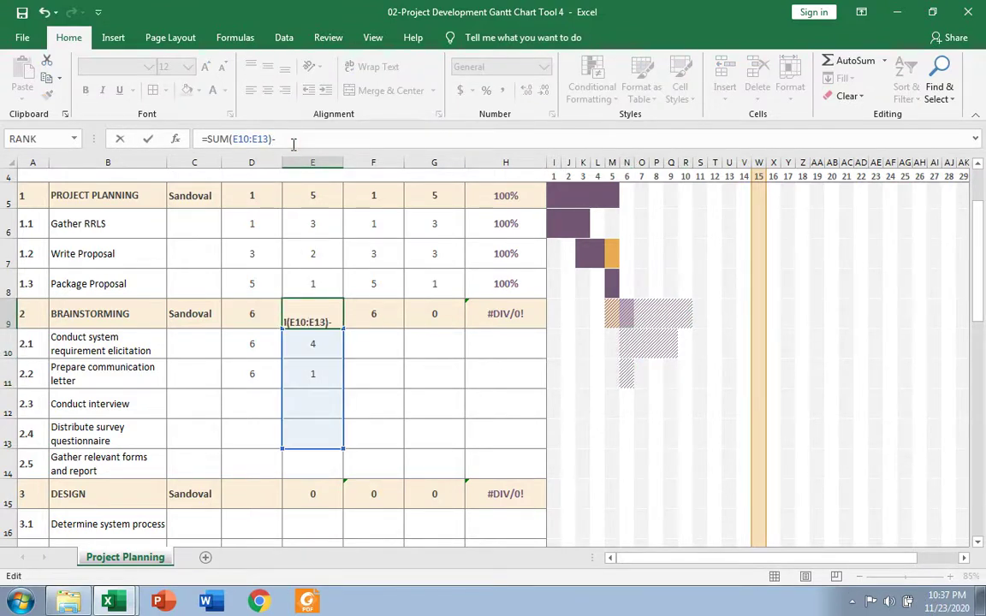
type("1")
key("Return")
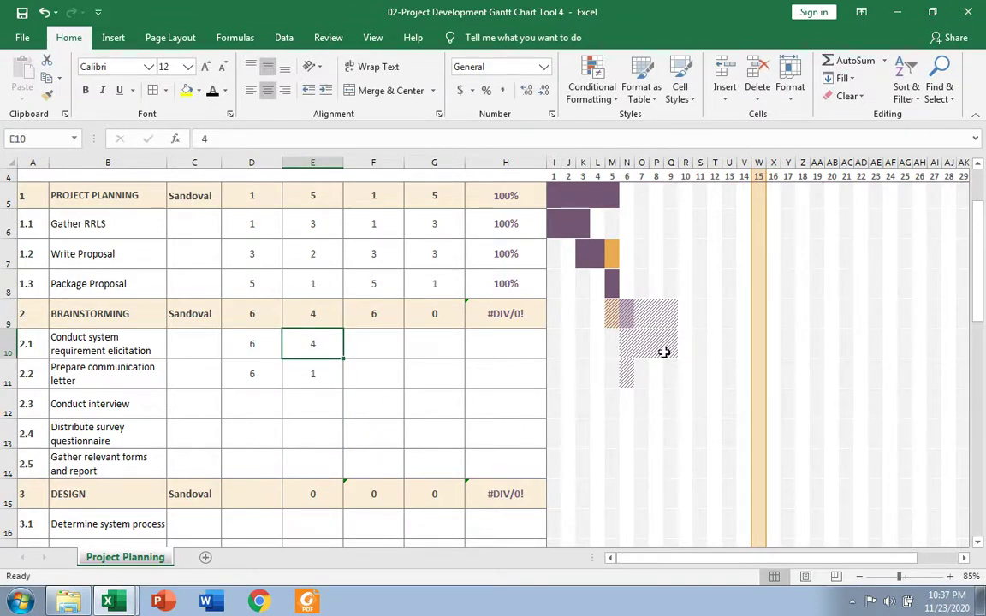
- Enter plan start 7 and plan duration 2 for activity 2.3, Conduct interview
left_click(273, 400)
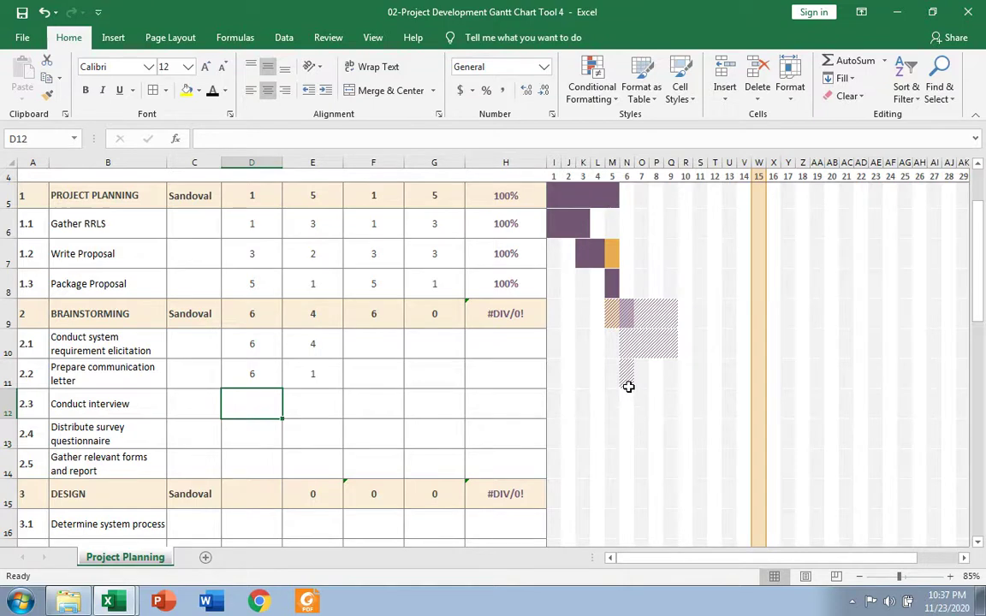
type("7")
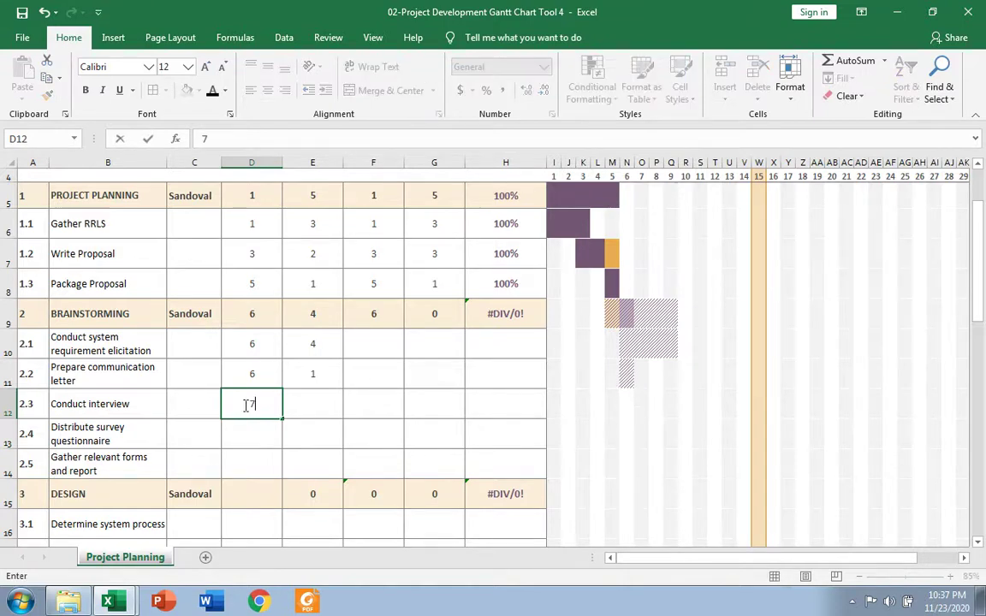
key("Tab")
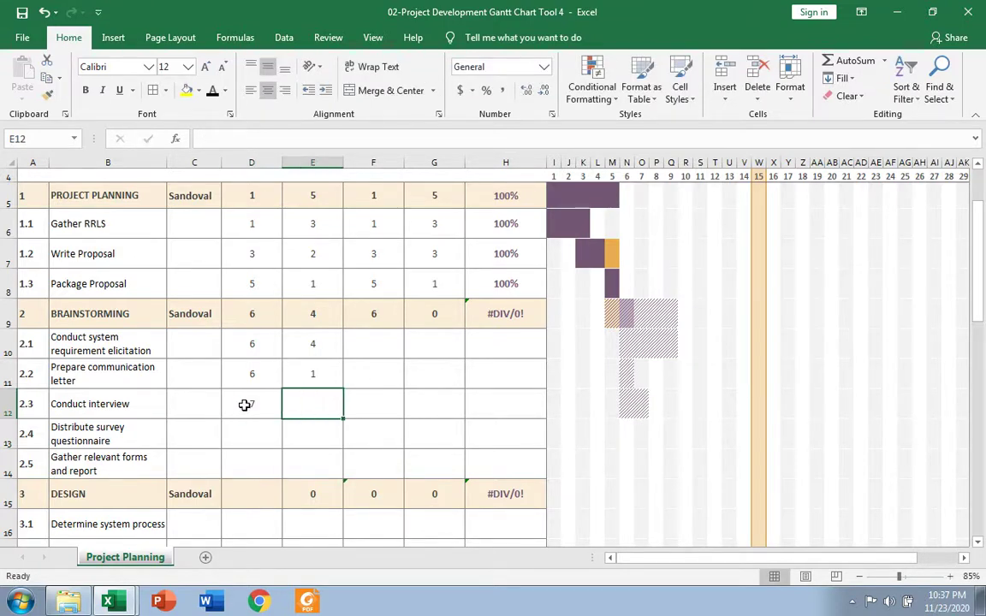
type("2")
key("Tab")
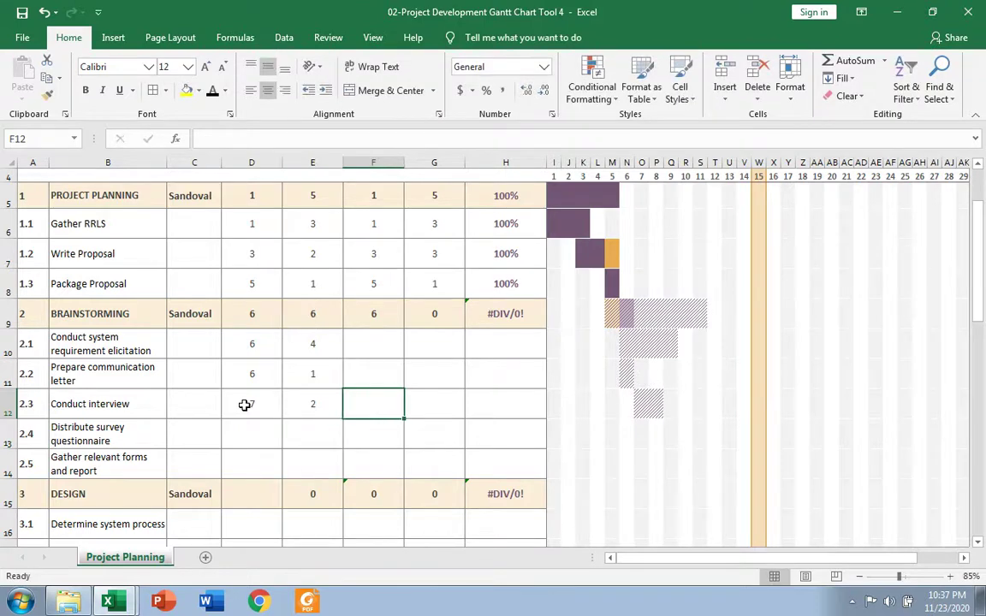
- Check the excess periods in the Brainstorming bar and change the plan duration formula in E9 to =SUM(E10:E13)-3
left_click(683, 312)
left_click_drag(683, 312, 698, 311)
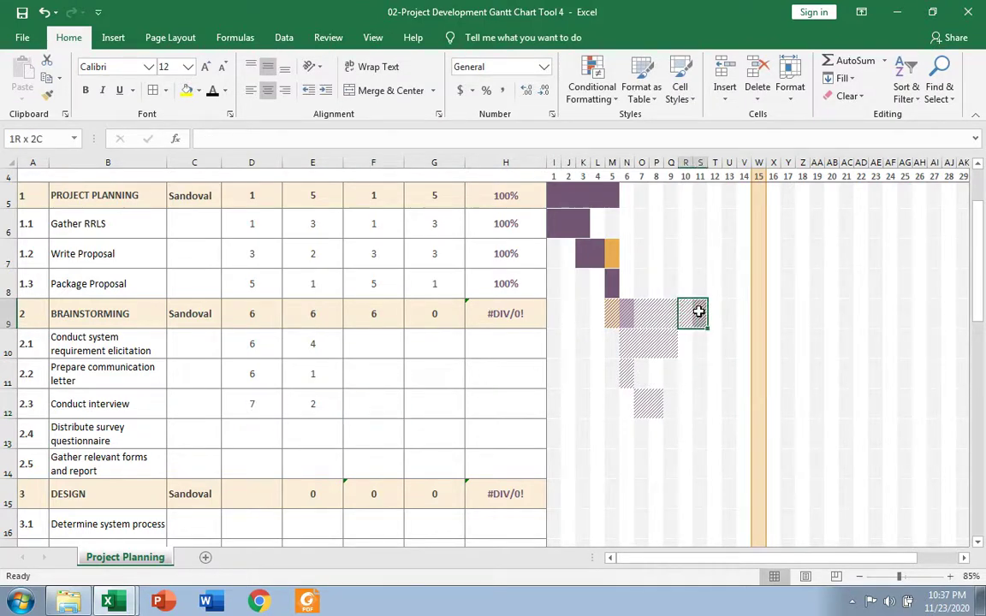
left_click(326, 313)
left_click(265, 138)
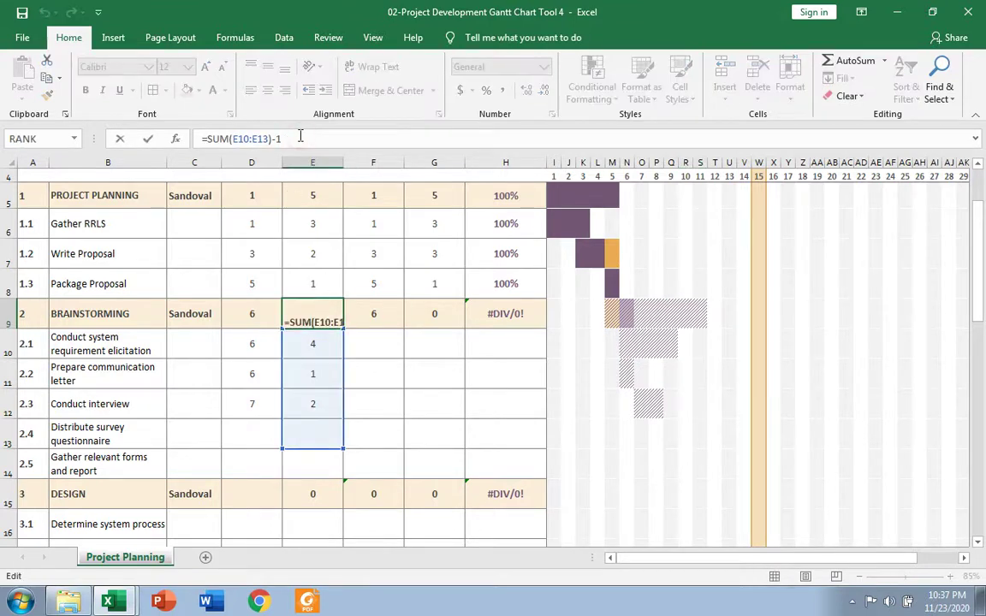
key("BackSpace")
type("3")
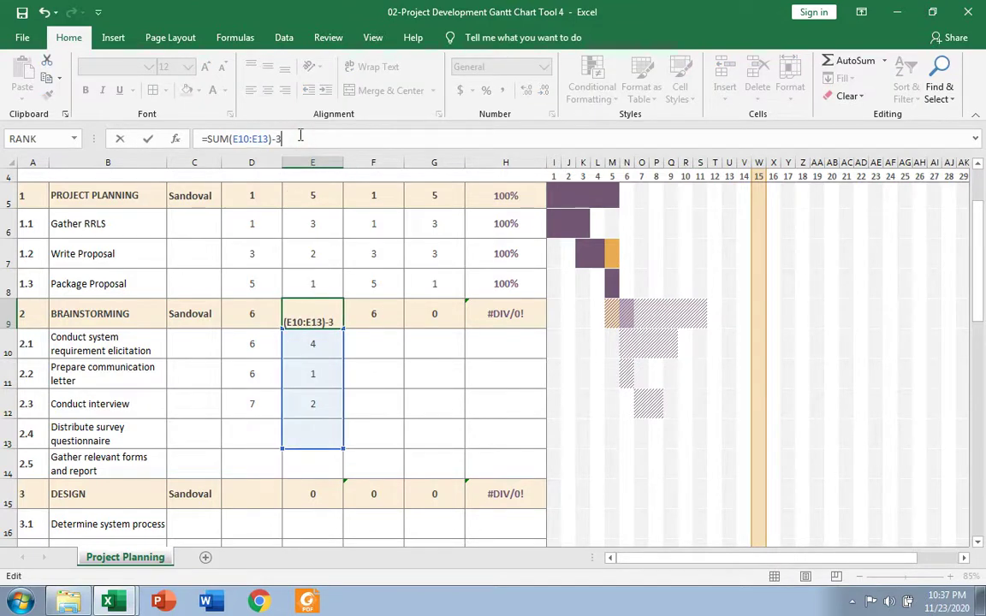
key("Return")
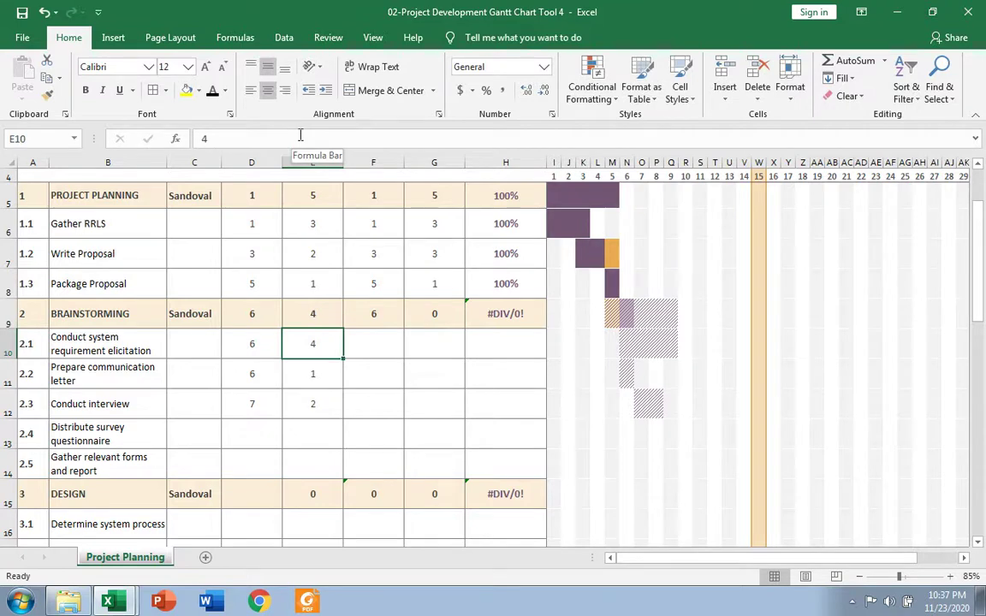
left_click(258, 434)
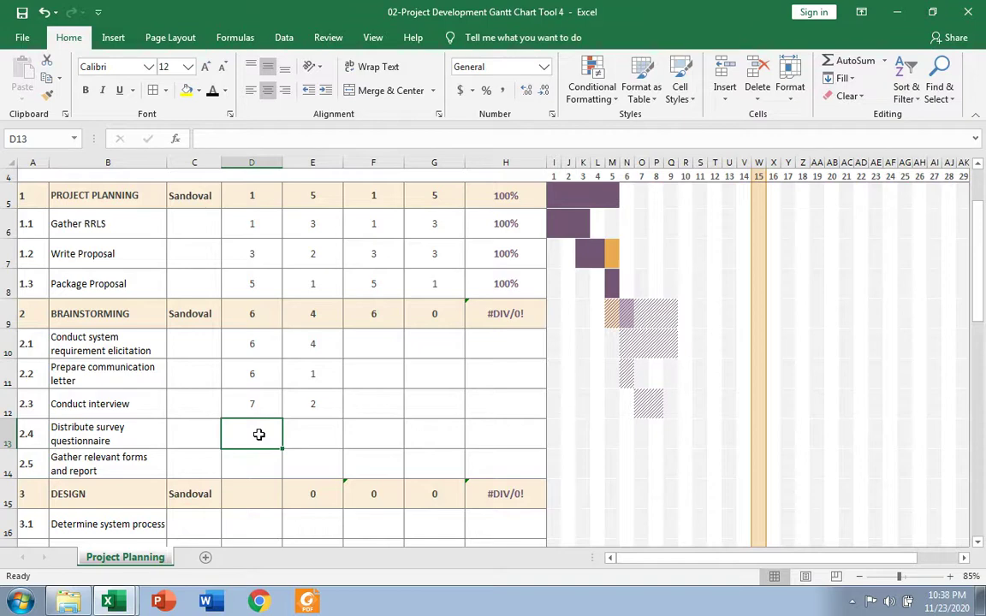
left_click(658, 428)
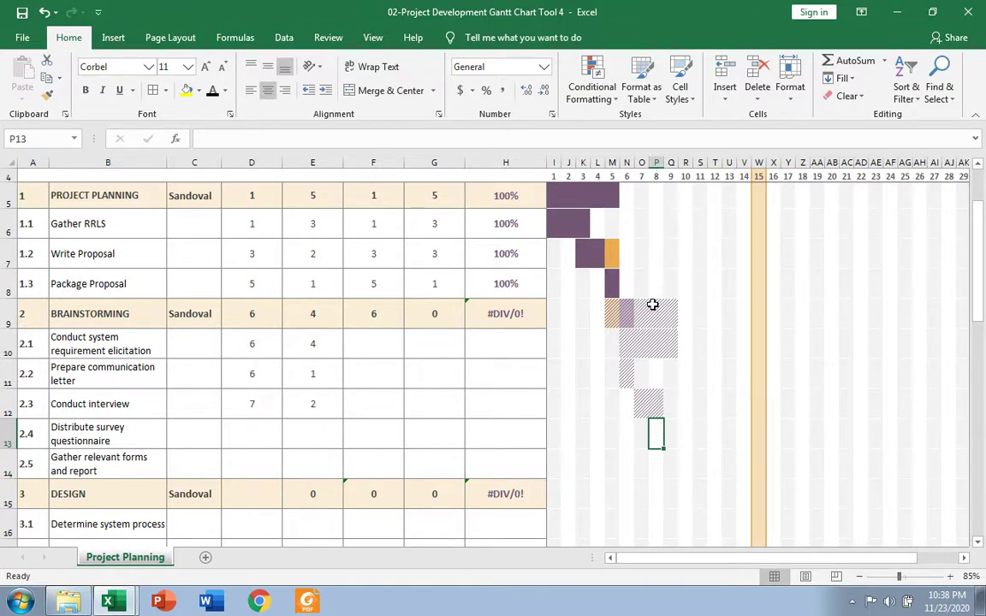
type("8")
left_click(613, 433)
left_click(646, 442)
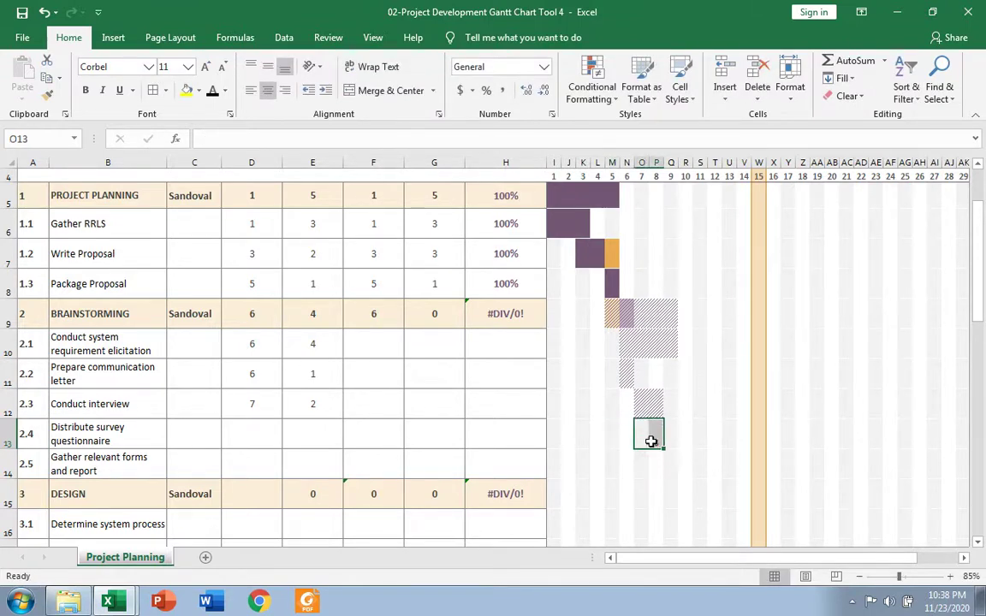
left_click(655, 433)
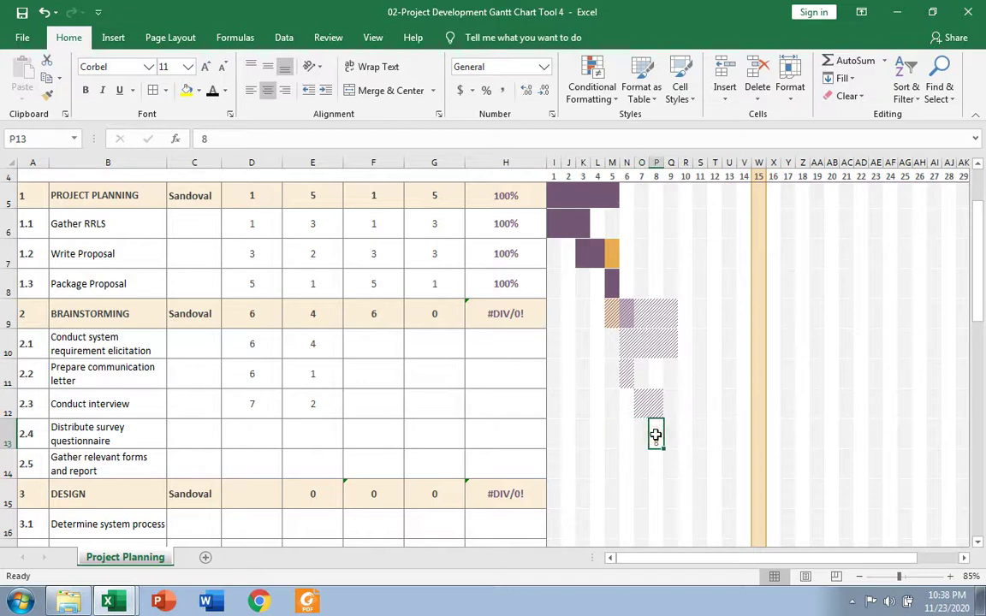
- Enter plan start 8 and plan duration 2 for activity 2.4, Distribute survey questionnaire
left_click(276, 434)
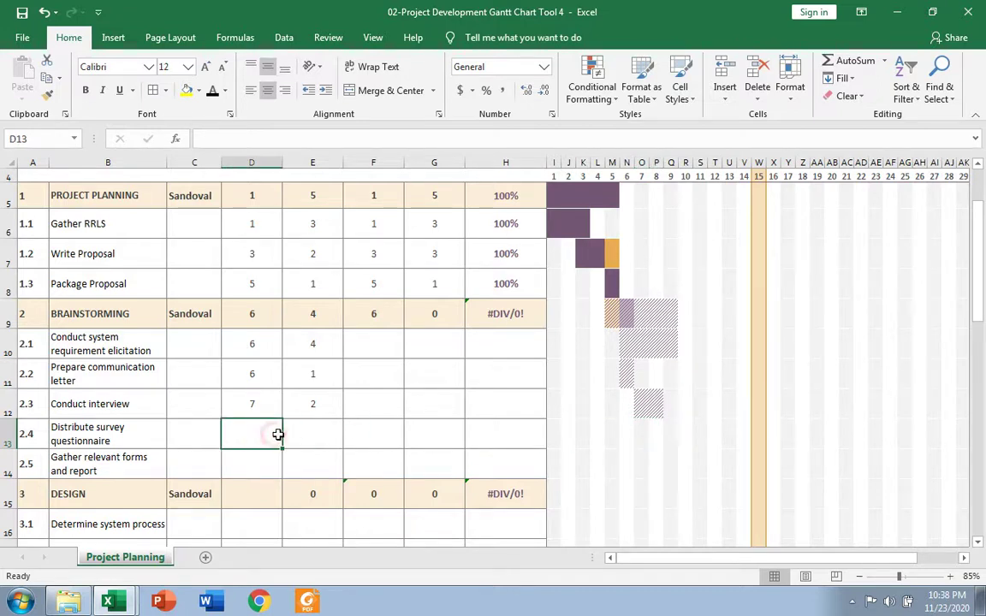
type("8")
left_click(327, 437)
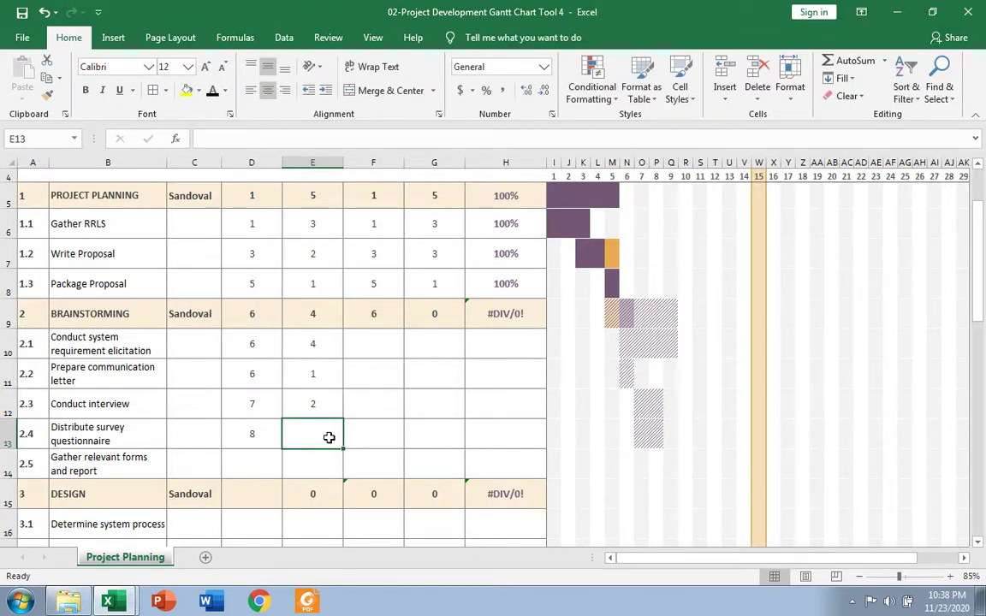
type("2")
left_click(375, 436)
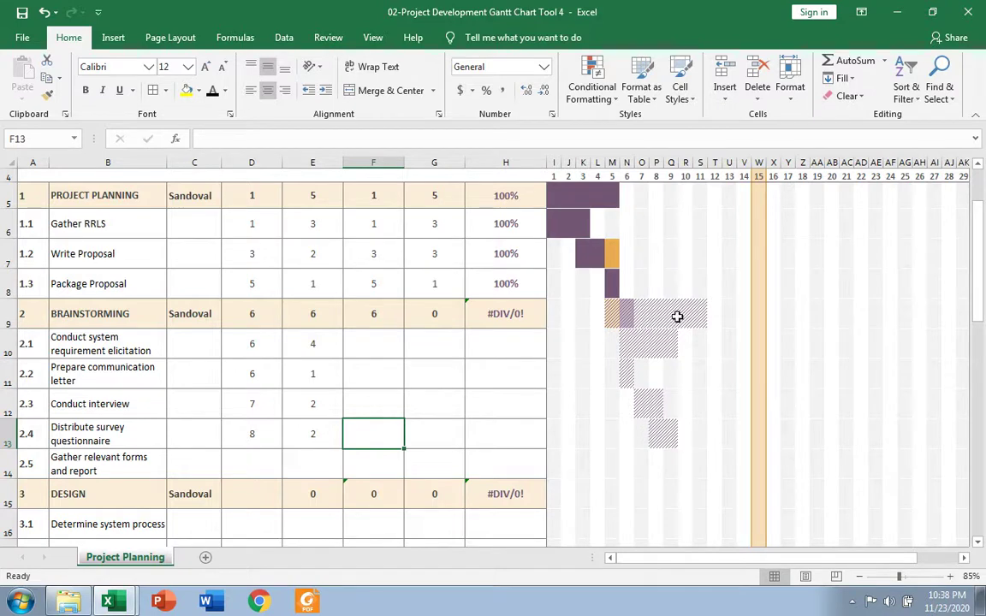
- Try the Brainstorming plan duration formula =SUM(E10:E13)-2 in E9, and undo that change
left_click(326, 314)
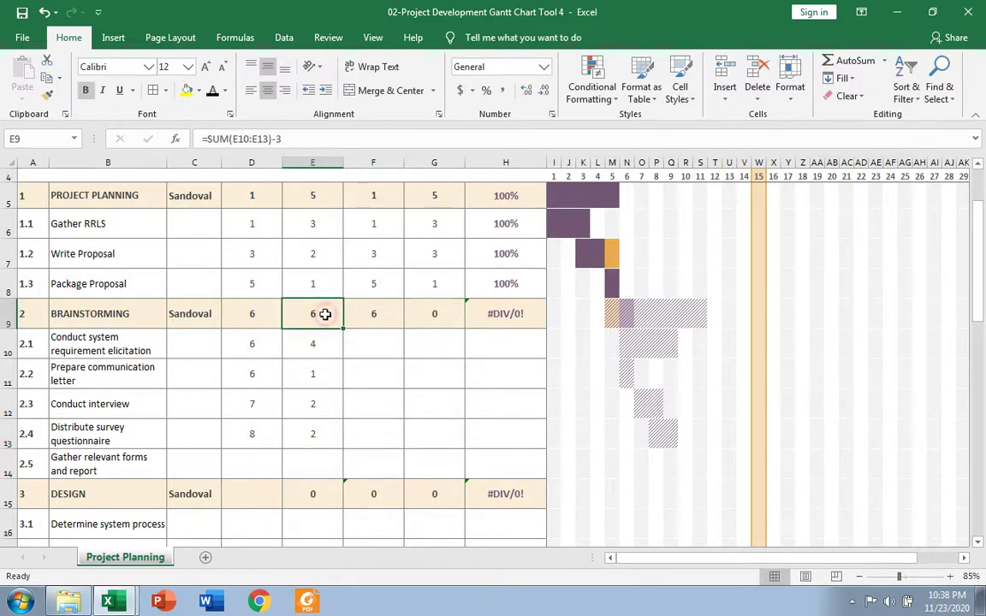
left_click(300, 140)
key("BackSpace")
type("2")
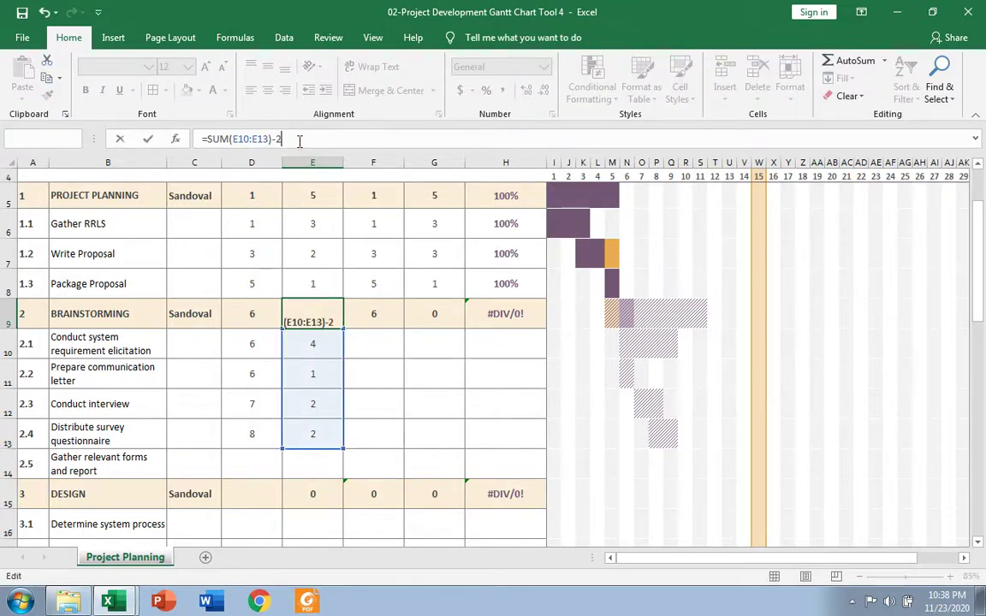
key("Return")
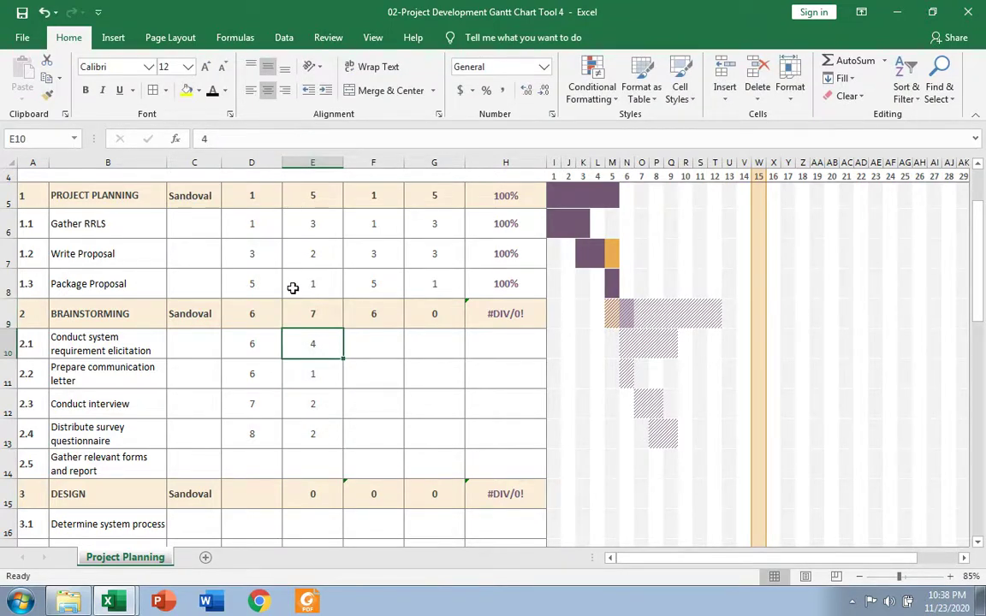
key("ctrl+z")
- Change the Brainstorming plan duration formula in E9 to =SUM(E10:E13)-3-2
left_click(305, 137)
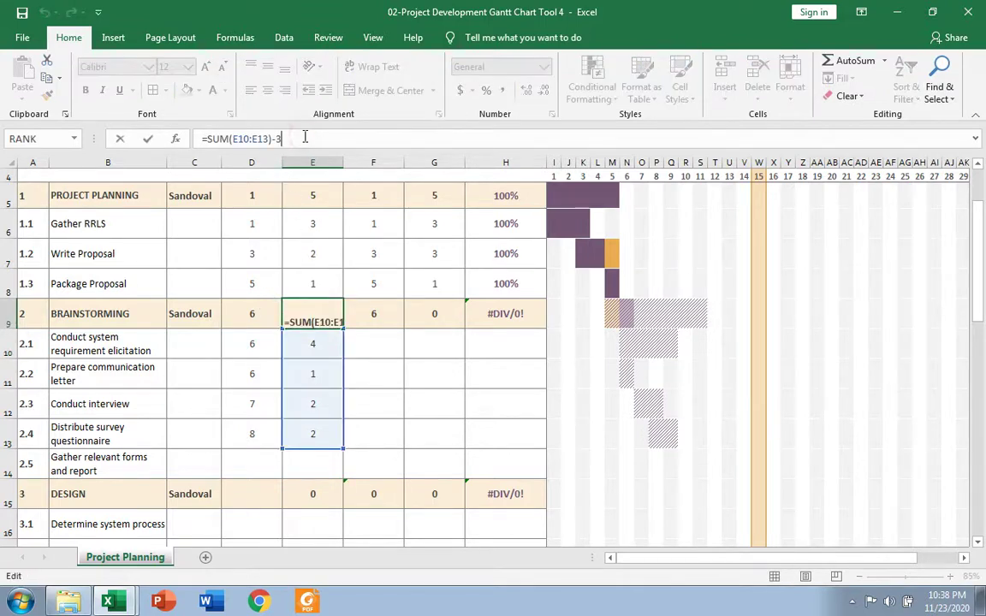
key("BackSpace")
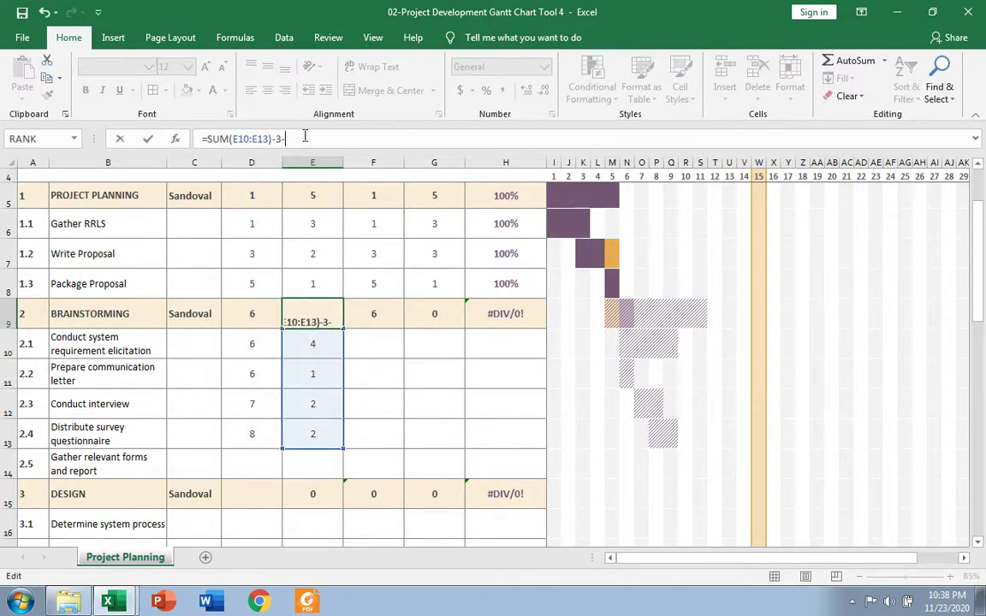
type("5")
key("Return")
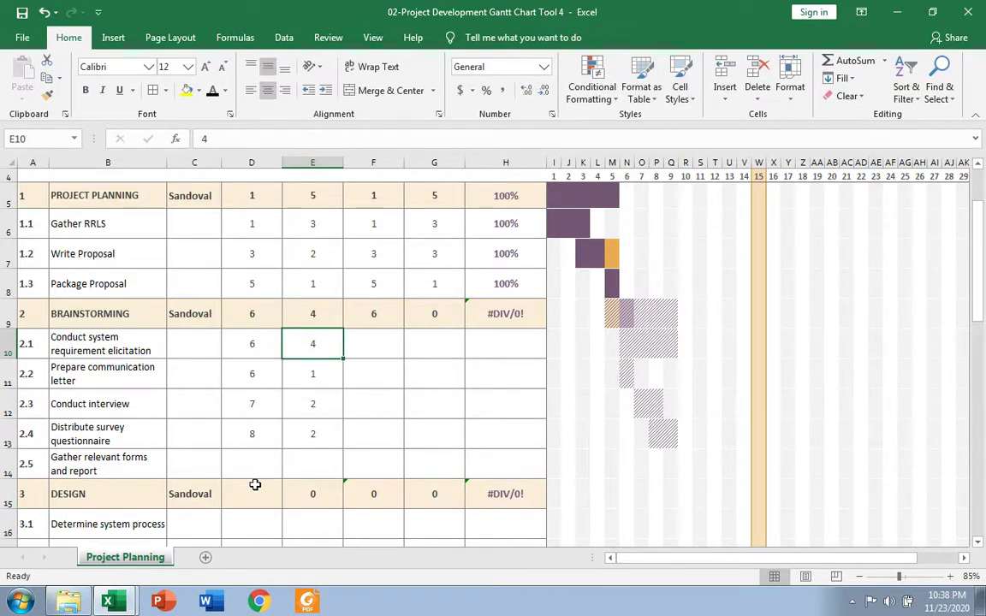
- Enter plan start 9 and plan duration 2 for activity 2.5, Gather relevant forms and report
left_click(264, 460)
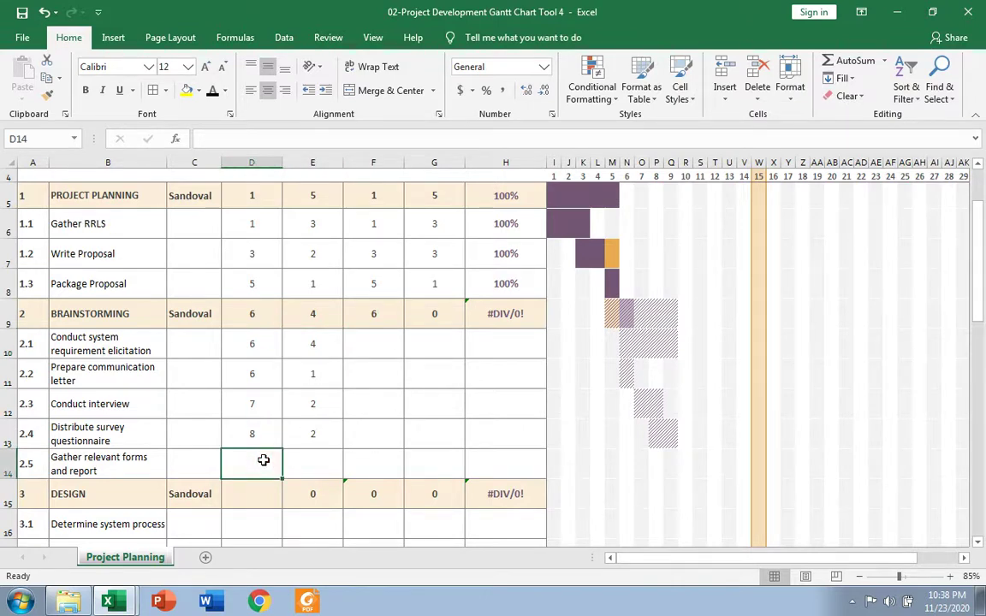
type("9")
key("Tab")
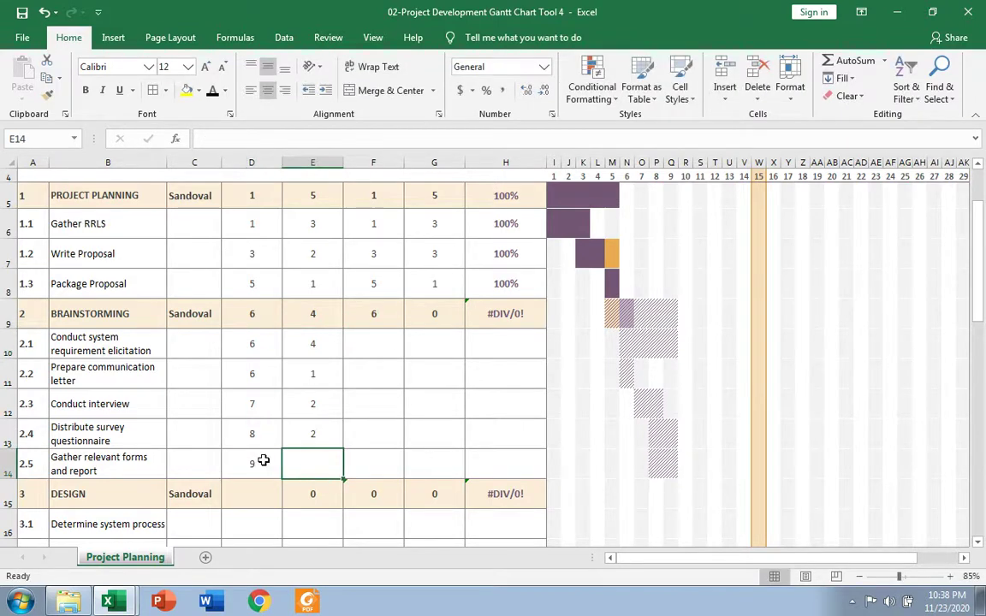
type("2")
key("Tab")
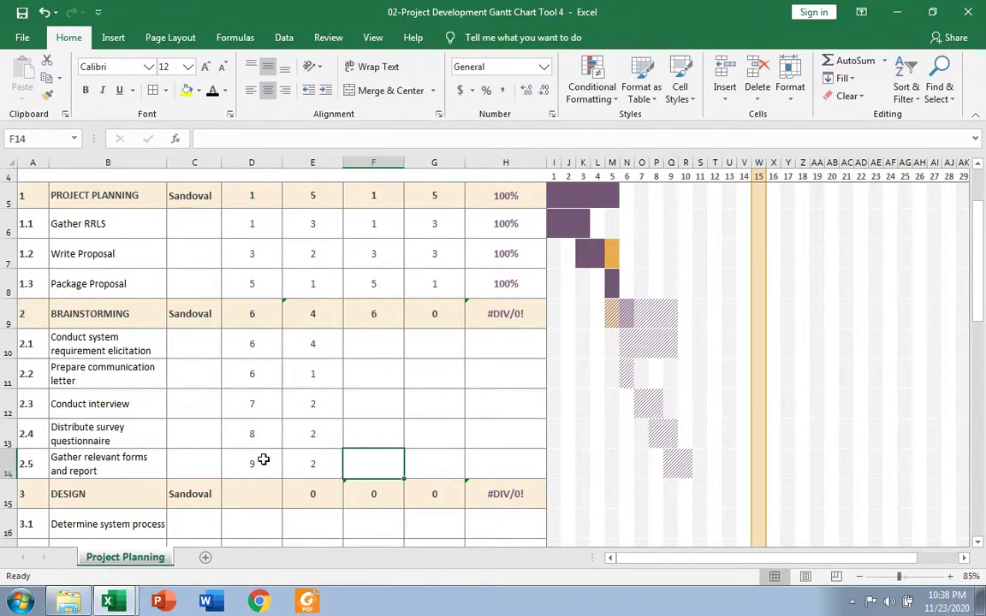
- Compare the end of activity 2.5 with the Brainstorming bar, and change the plan duration formula in E9 to =SUM(E10:E13)-3-1
left_click_drag(690, 471, 685, 193)
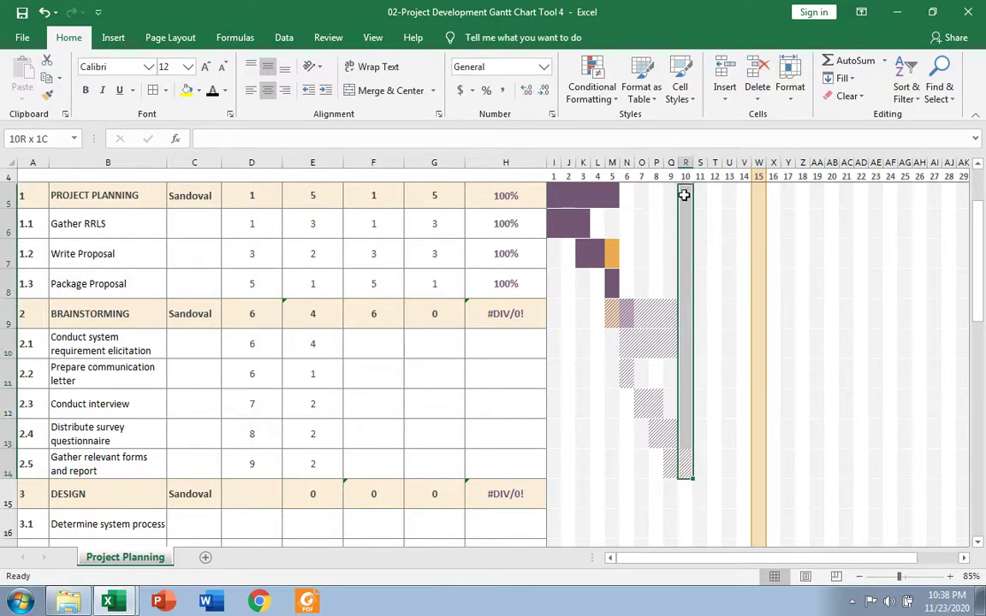
left_click(325, 459)
left_click(318, 313)
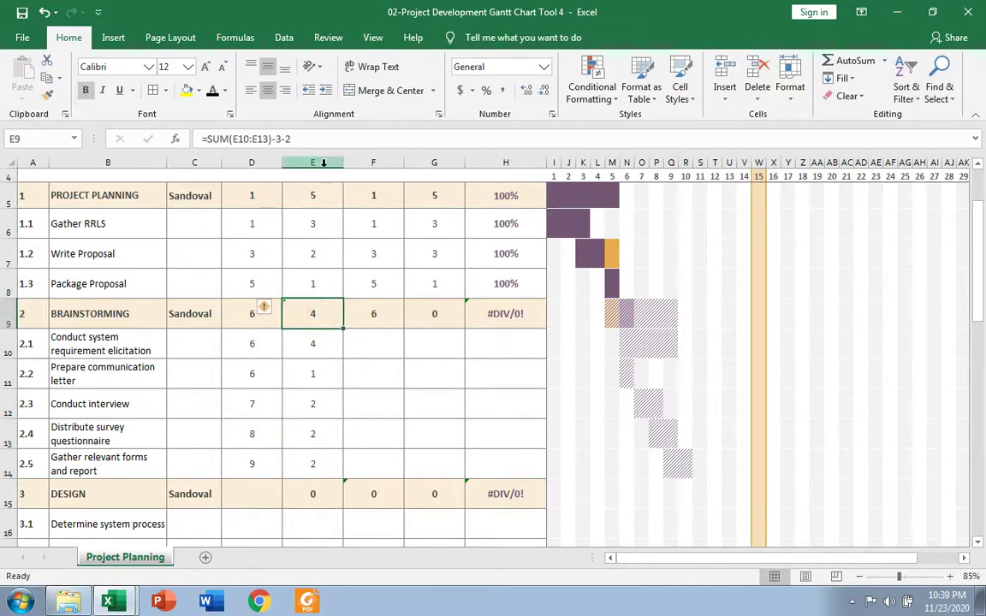
left_click(299, 138)
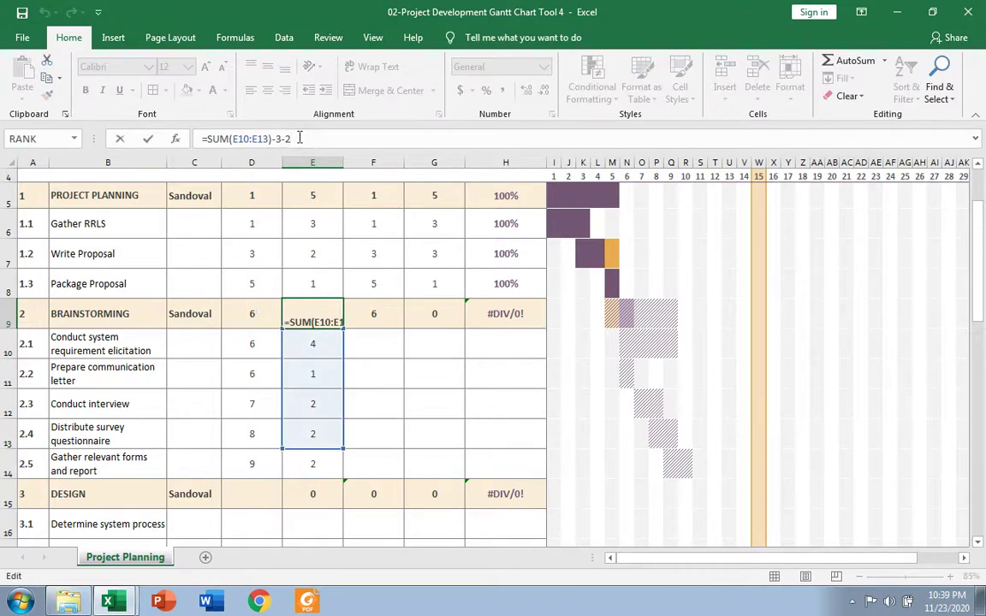
key("BackSpace")
type("1")
key("Return")
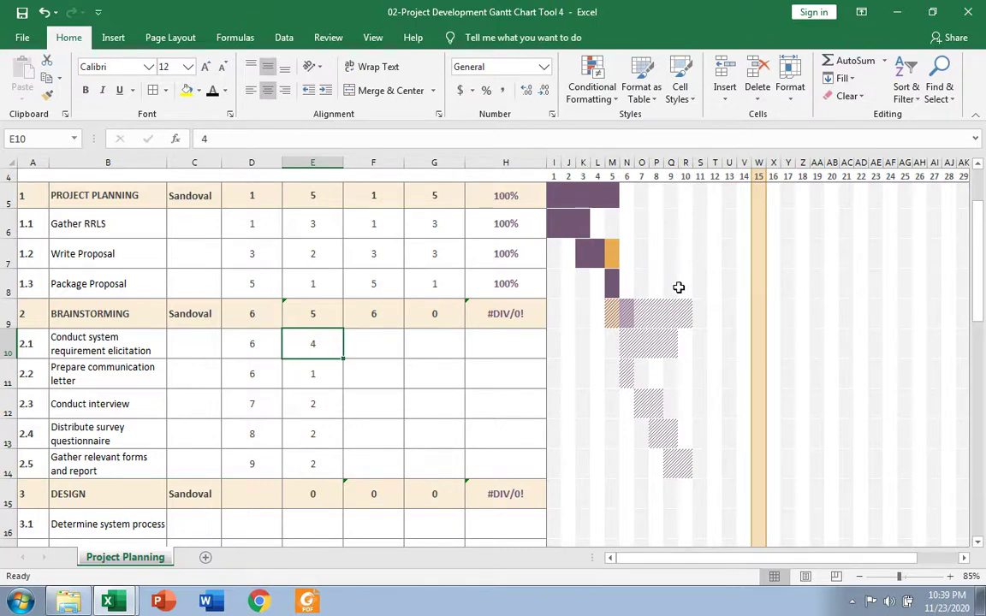
left_click_drag(689, 473, 680, 315)
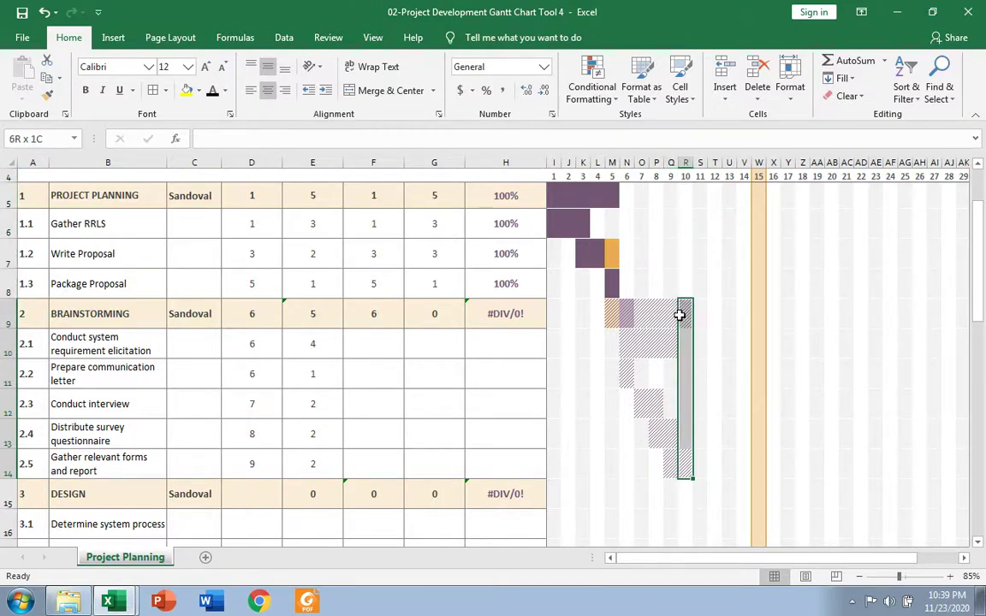
- Enter actual start 6 and actual duration 1 for activity 2.1, Conduct system requirement elicitation
scroll(396, 398, "up", 1)
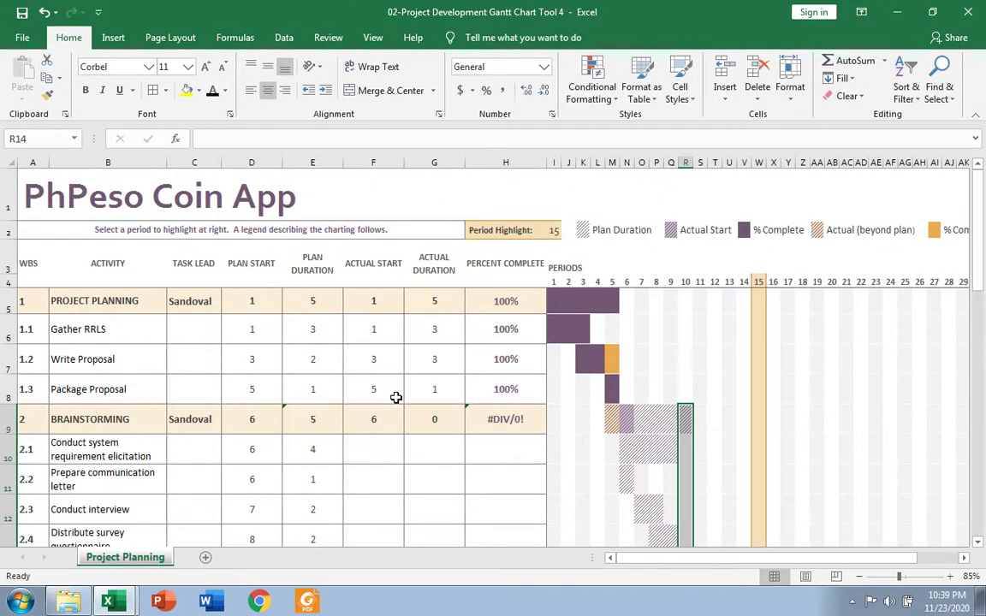
scroll(397, 398, "down", 2)
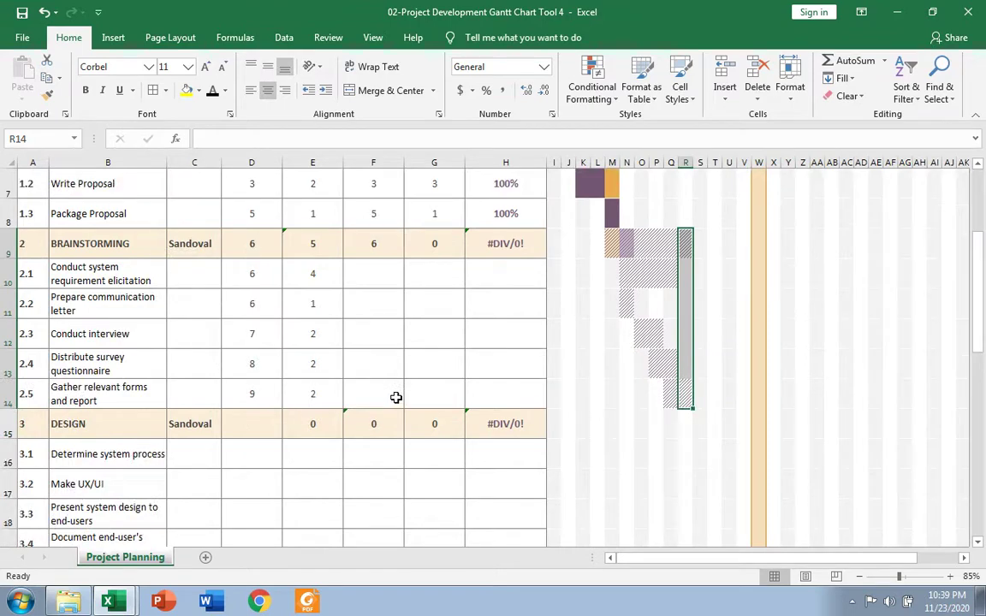
scroll(396, 398, "up", 1)
left_click(377, 352)
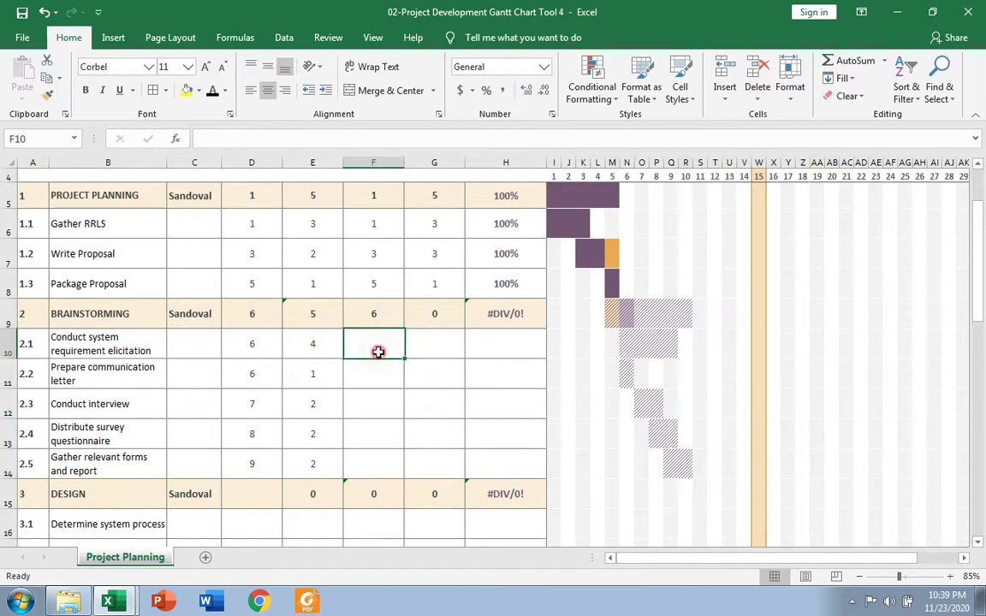
scroll(489, 365, "up", 1)
scroll(489, 365, "down", 1)
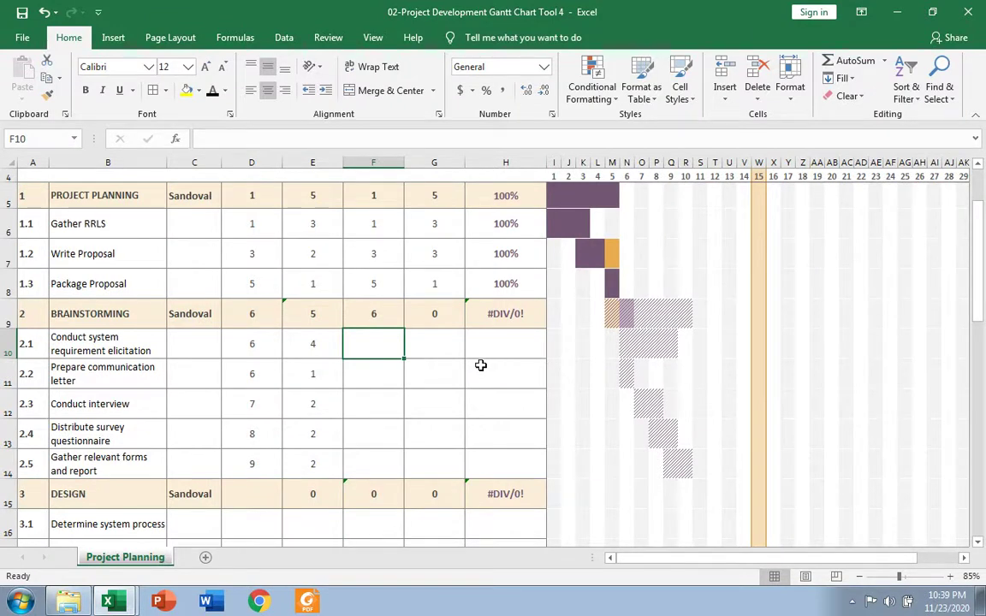
type("6")
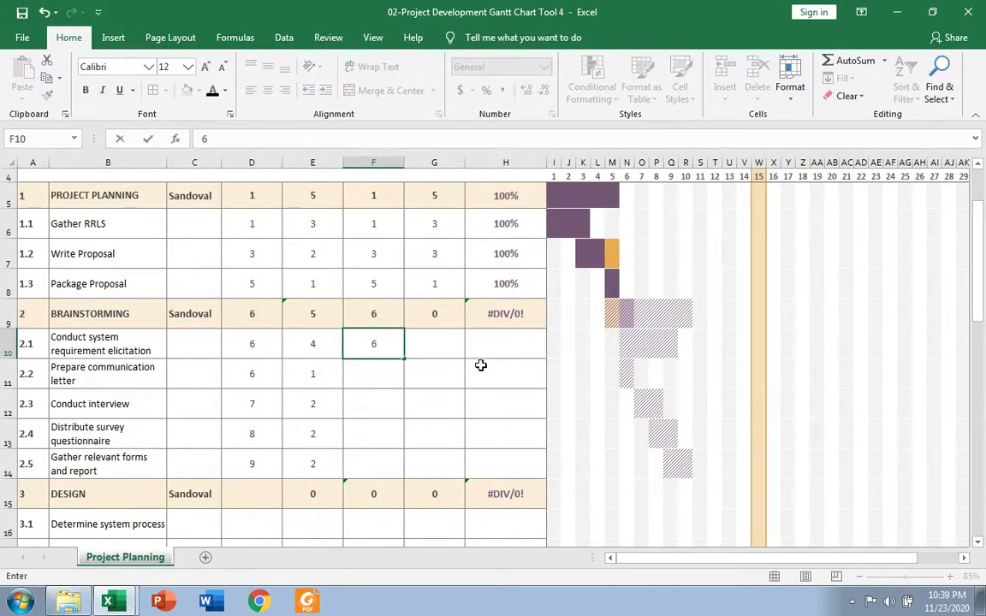
key("Tab")
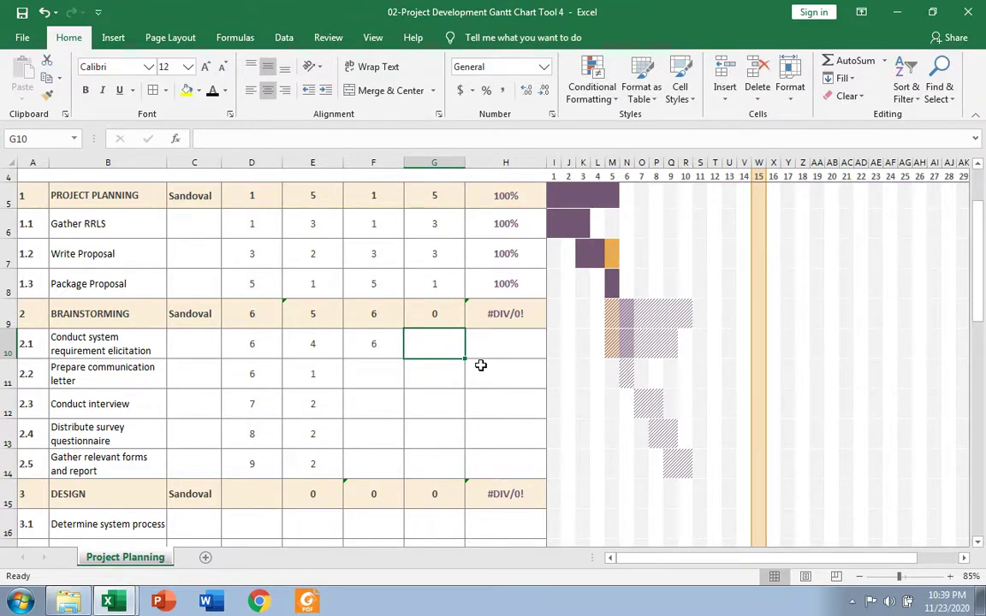
left_click(311, 343)
type("4")
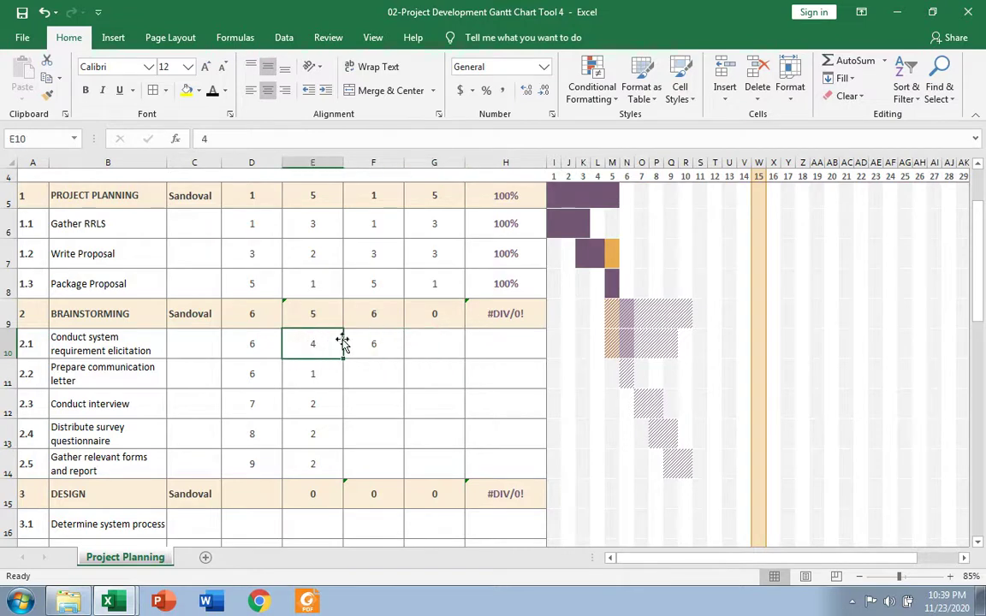
left_click(440, 352)
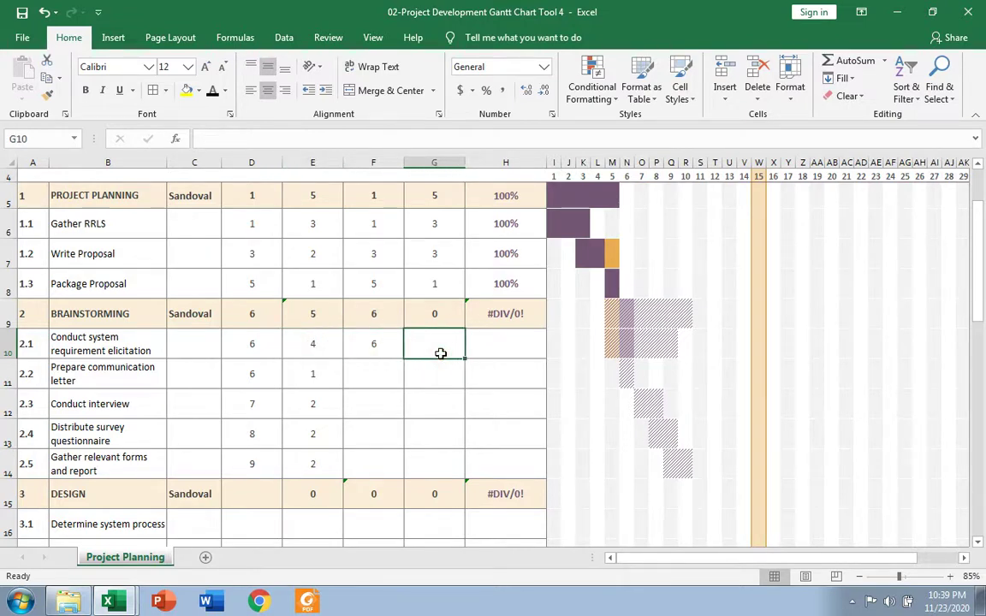
type("1")
key("Tab")
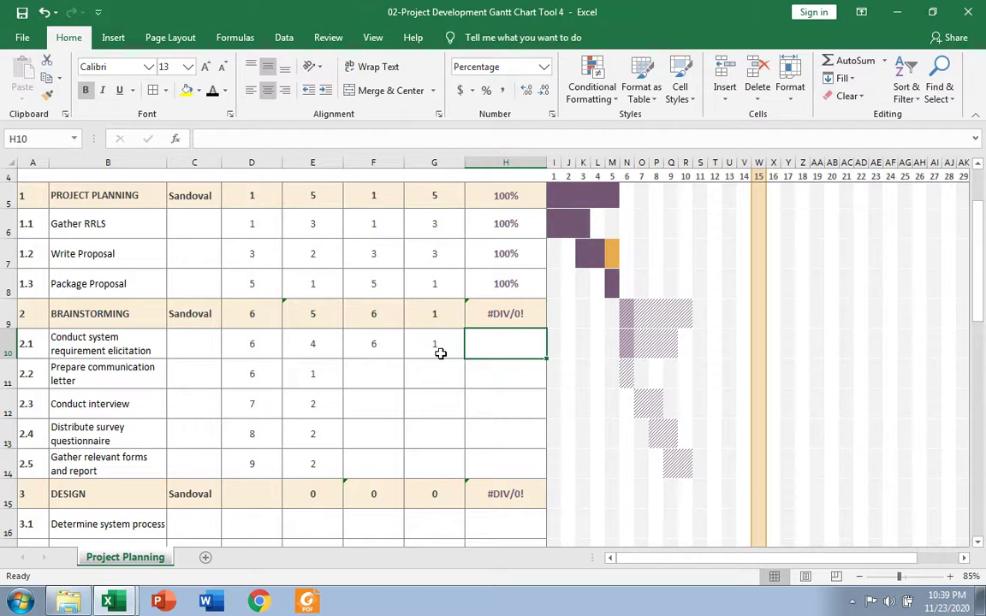
- Enter the percent complete of activity 2.1 as the formula =1/4
type("=")
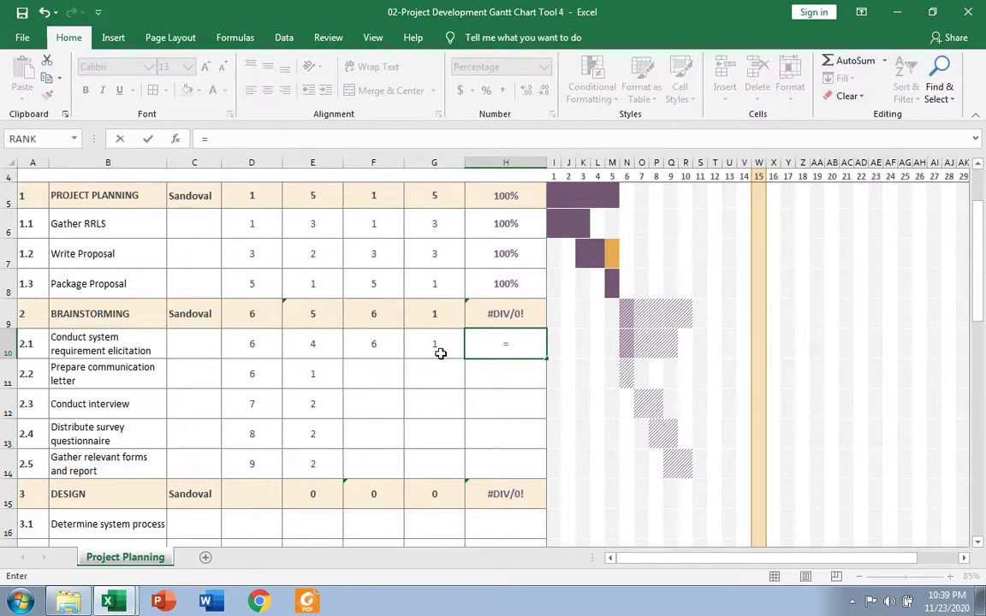
type("1/4")
key("Return")
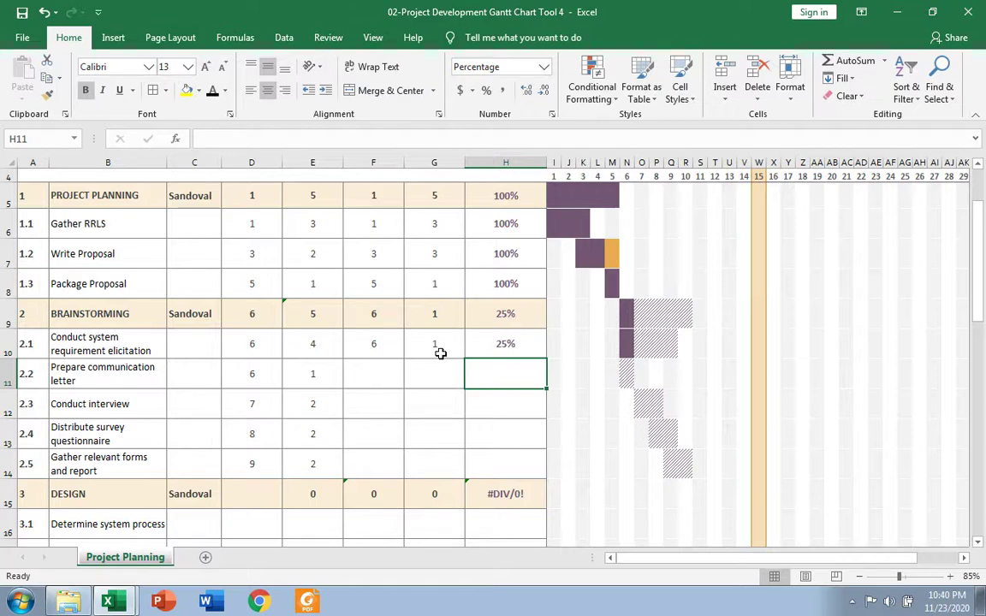
- Set the actual duration of activity 2.1 to 2 and its percent complete to the formula =2/2
left_click(440, 353)
type("2")
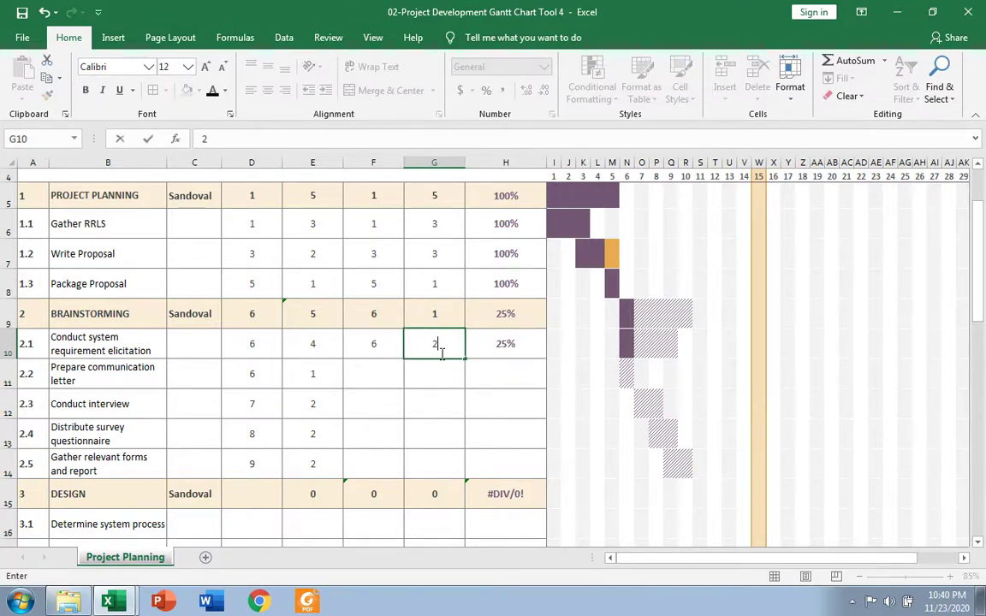
key("ctrl+Return")
key("Right")
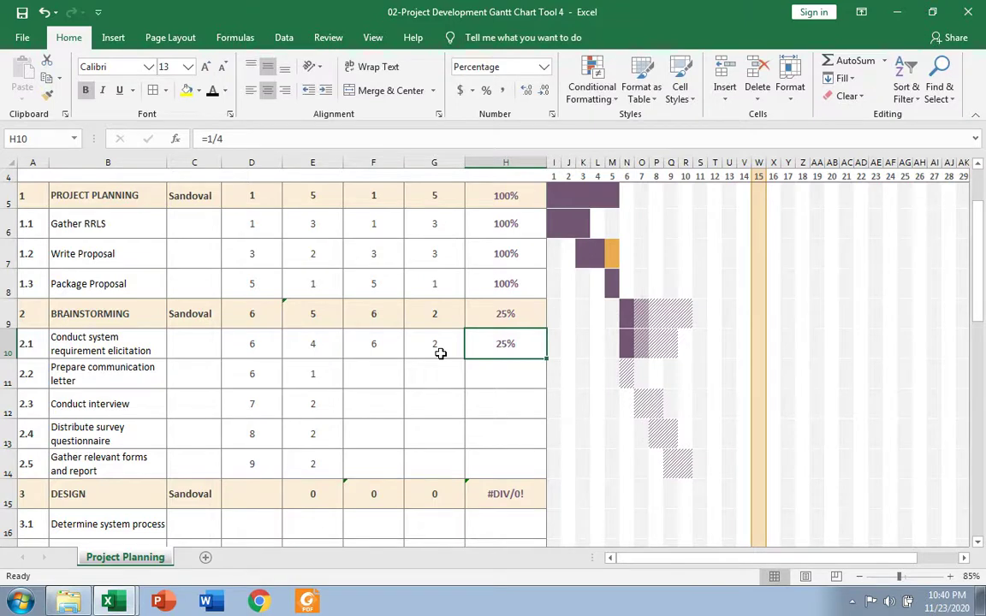
type("=/2")
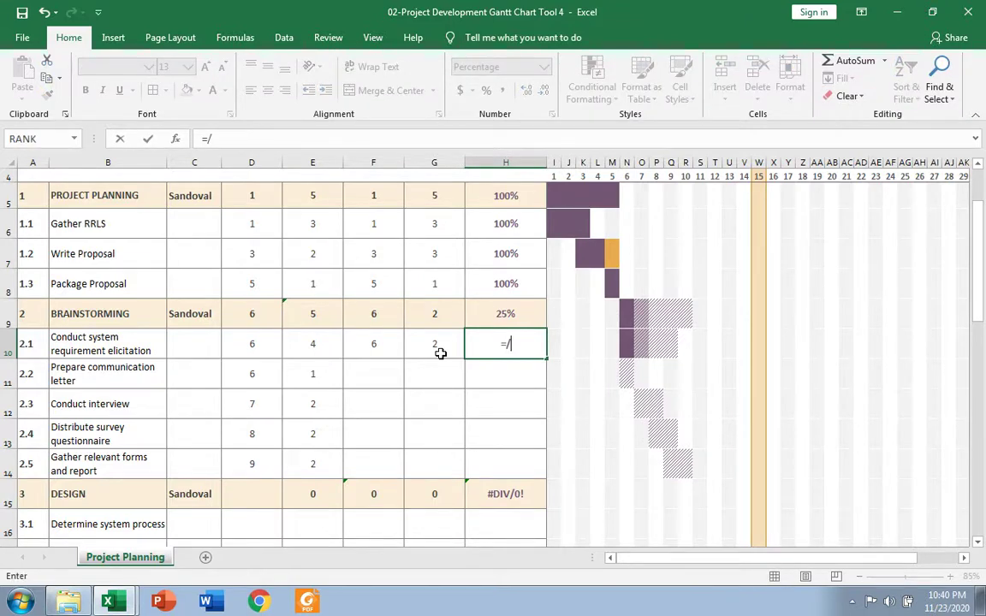
key("BackSpace")
key("BackSpace")
type("2/2")
key("Return")
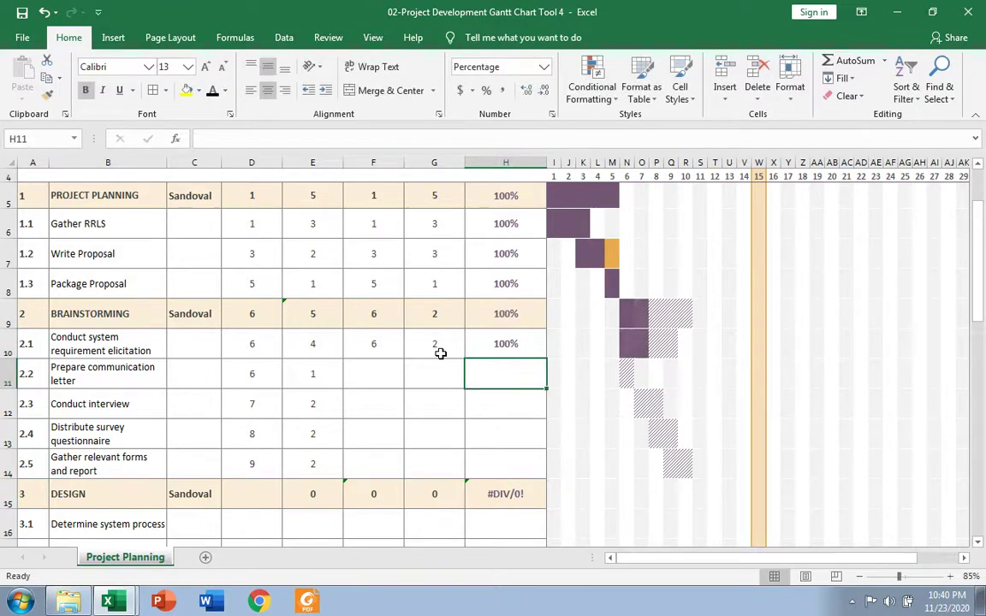
- Change the percent complete formula of activity 2.1 in H10 to =2/4
left_click(505, 344)
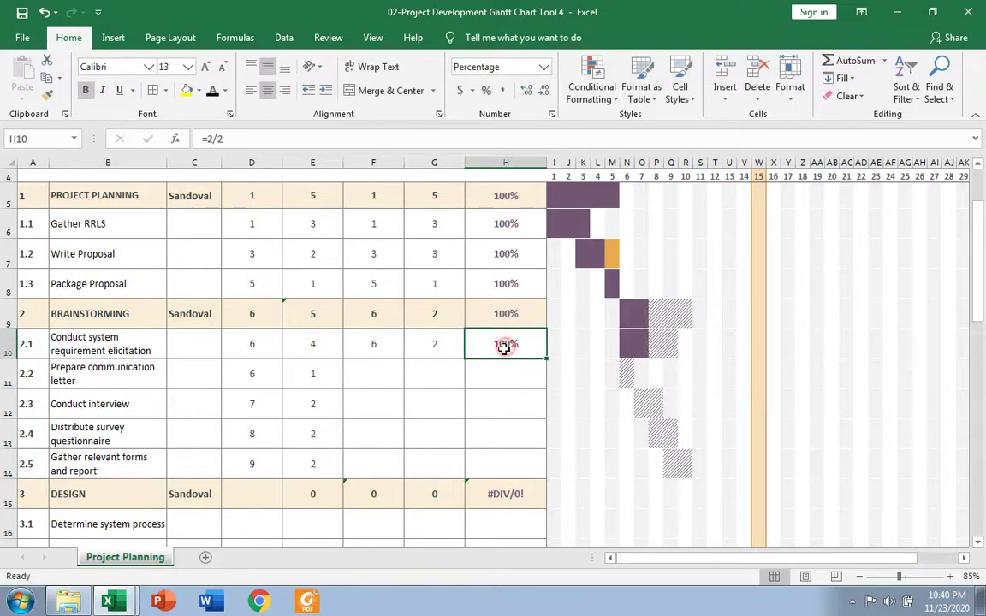
left_click(238, 139)
key("BackSpace")
type("4")
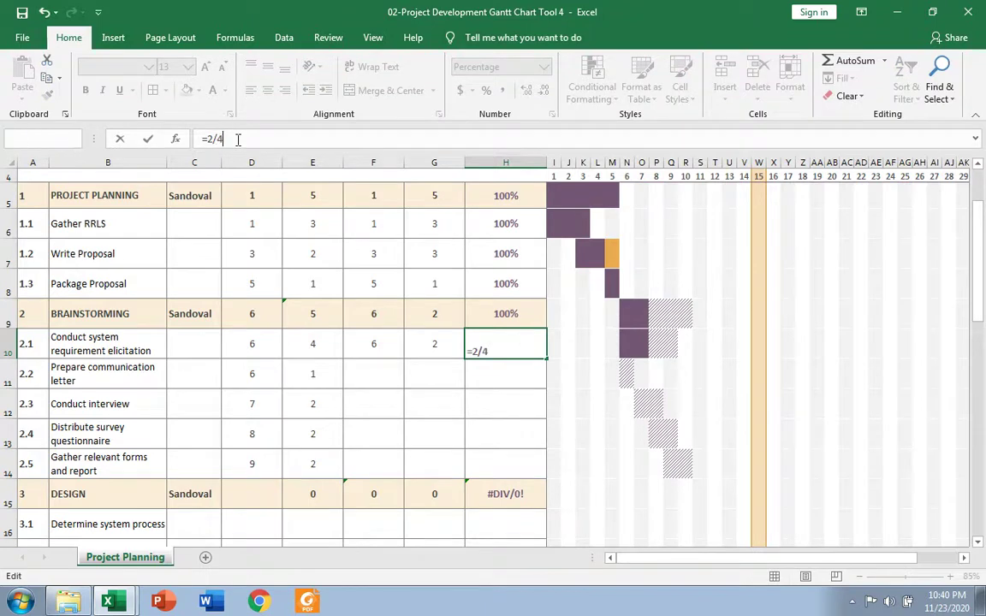
key("Return")
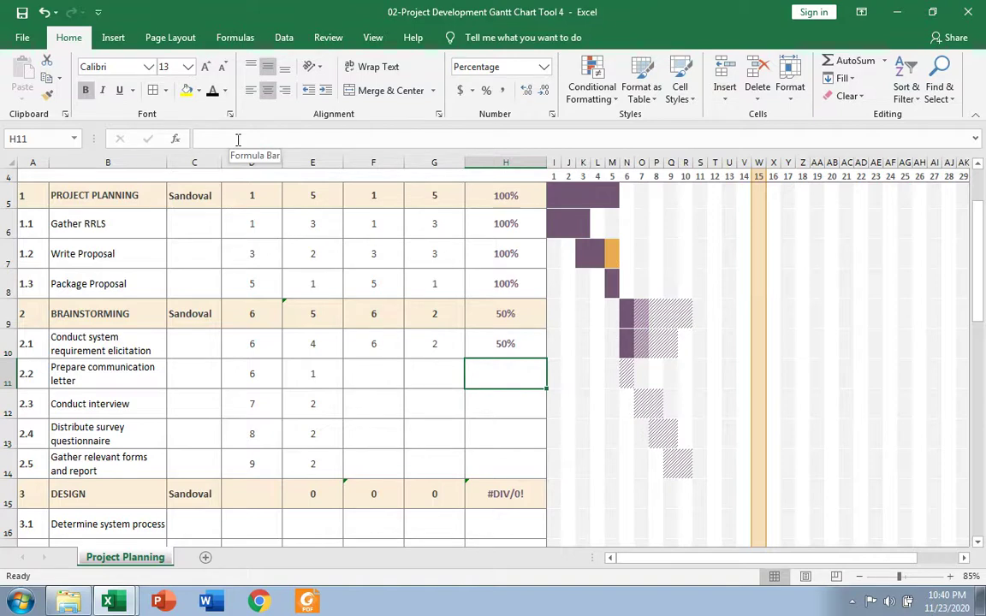
- Set the actual duration of activity 2.1, Conduct system requirement elicitation, to 3 and its percent complete to 100%
key("Up")
key("Left")
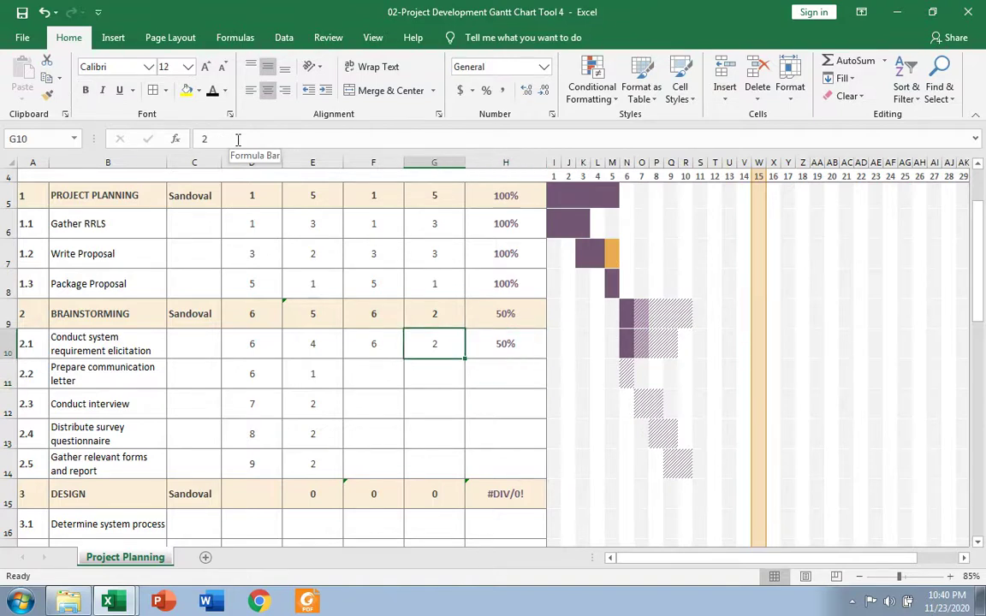
type("3")
key("Tab")
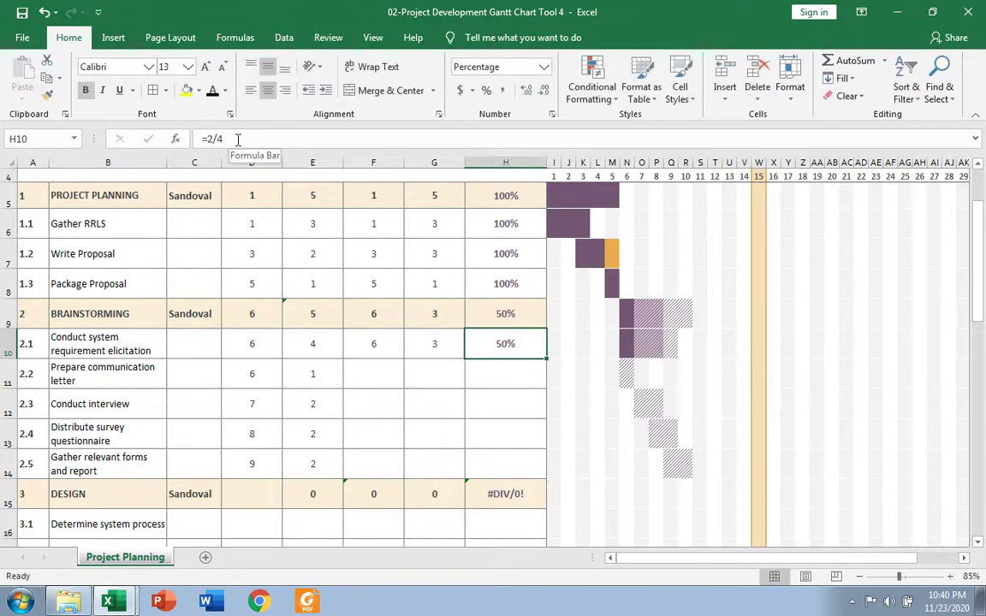
type("100")
key("Return")
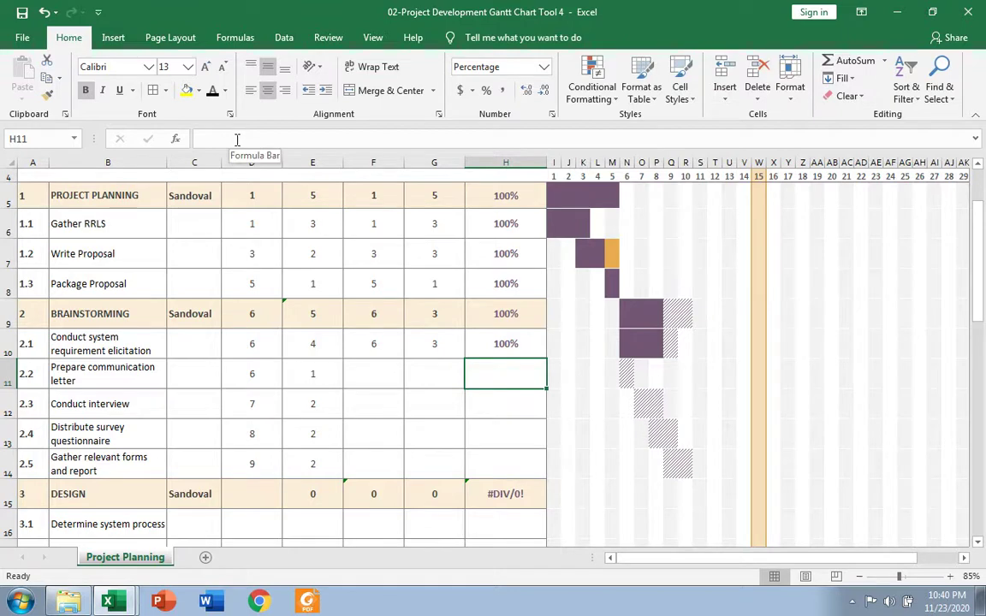
left_click_drag(667, 313, 689, 343)
left_click(381, 377)
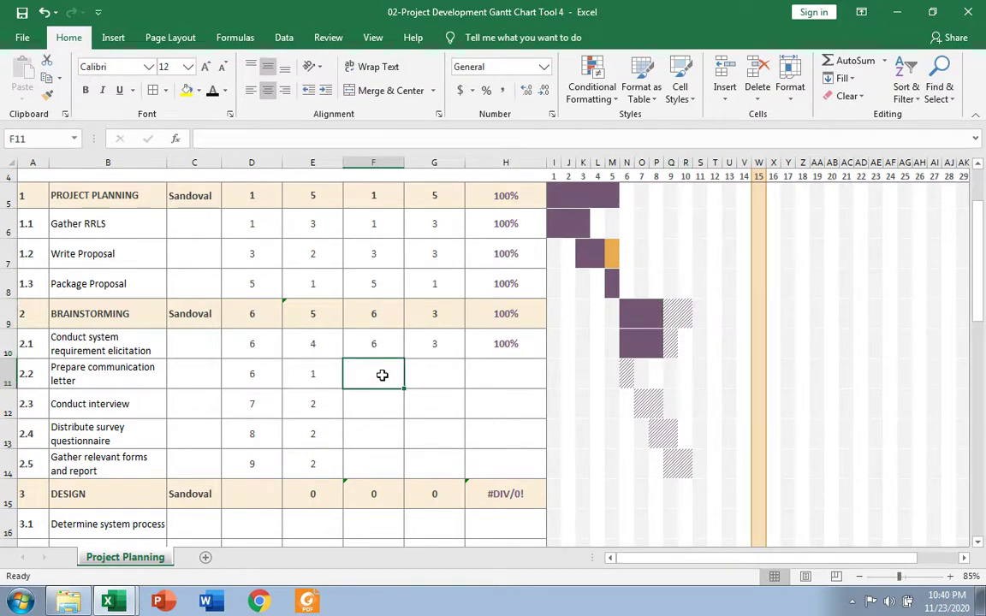
type("1")
key("Tab")
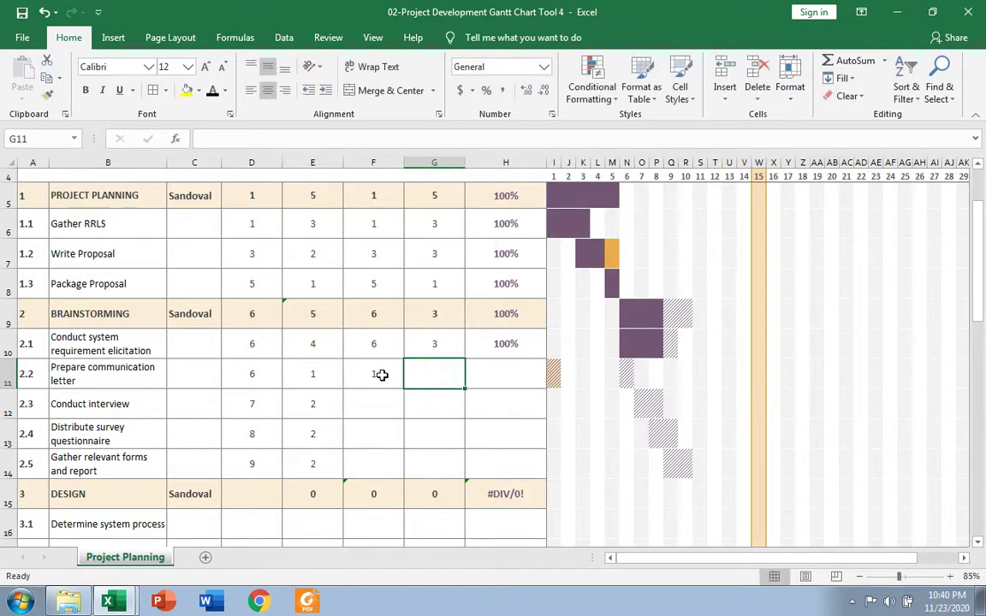
- Enter actual start 6, actual duration 1 and 100% complete for activity 2.2, Prepare communication letter
left_click(382, 374)
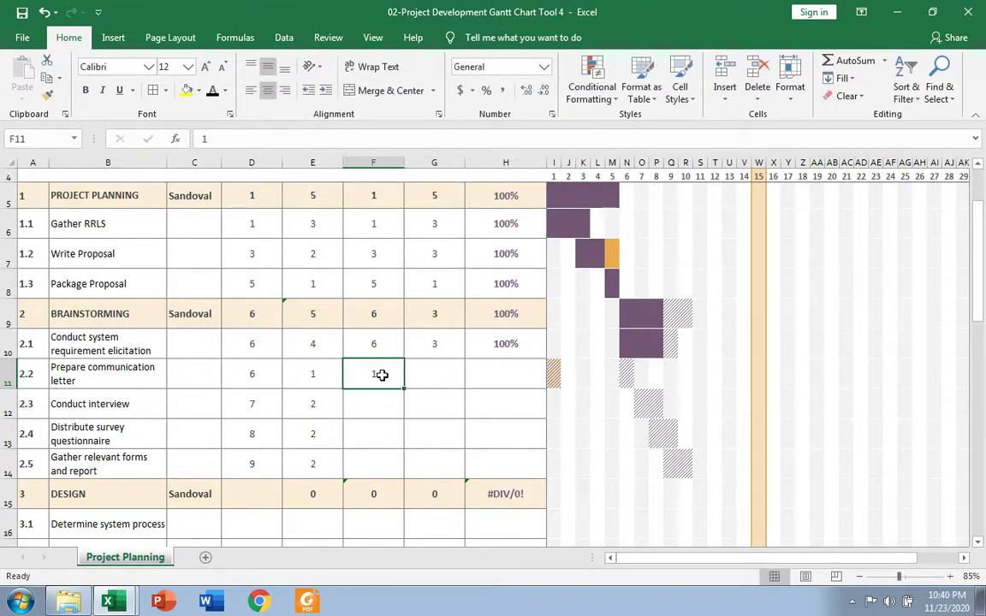
type("6")
key("Tab")
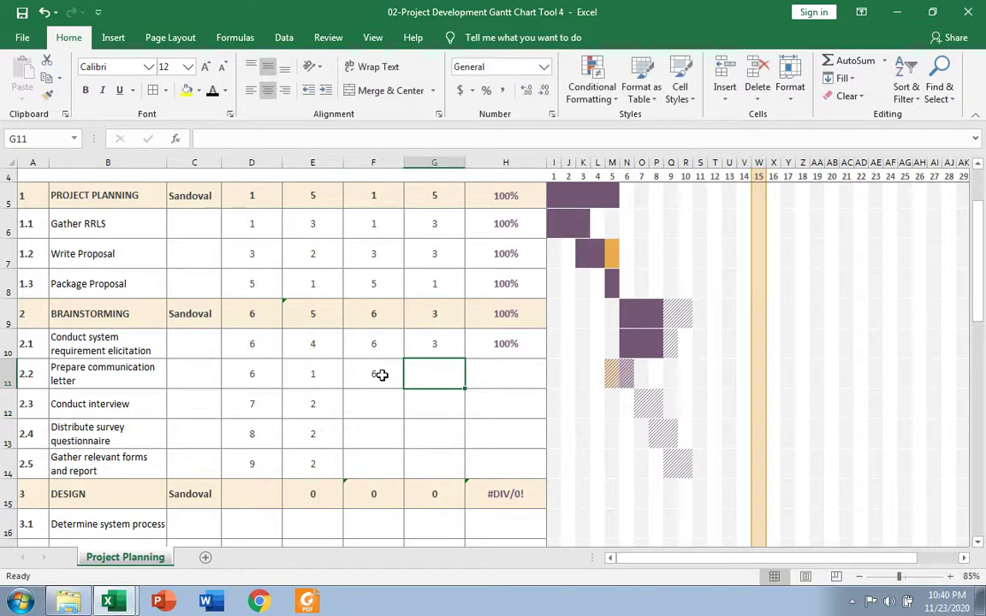
type("1")
key("Tab")
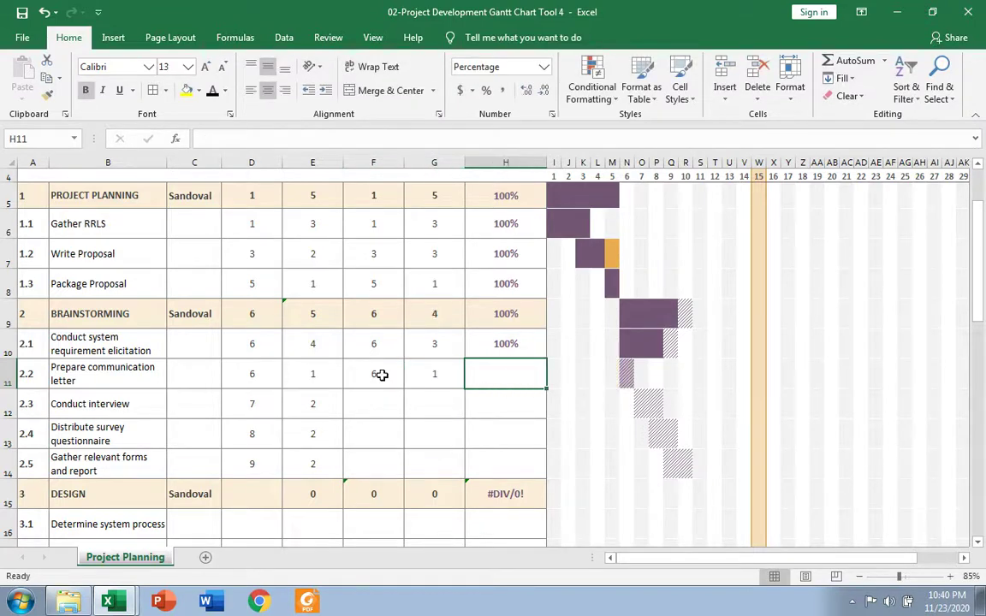
type("100")
key("Return")
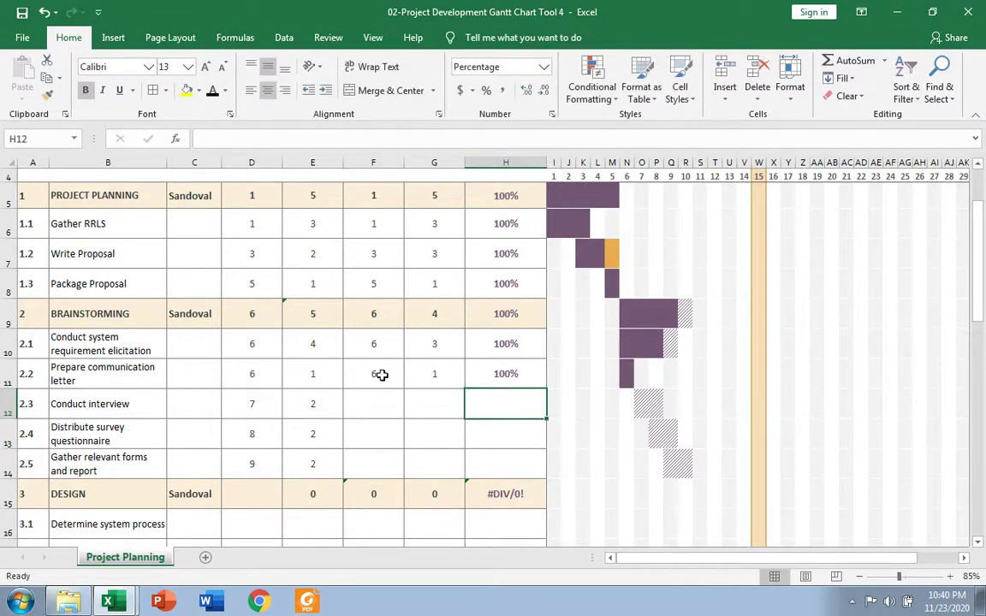
- Enter actual start 7, actual duration 2 and 100% complete for activity 2.3, Conduct interview
key("Left")
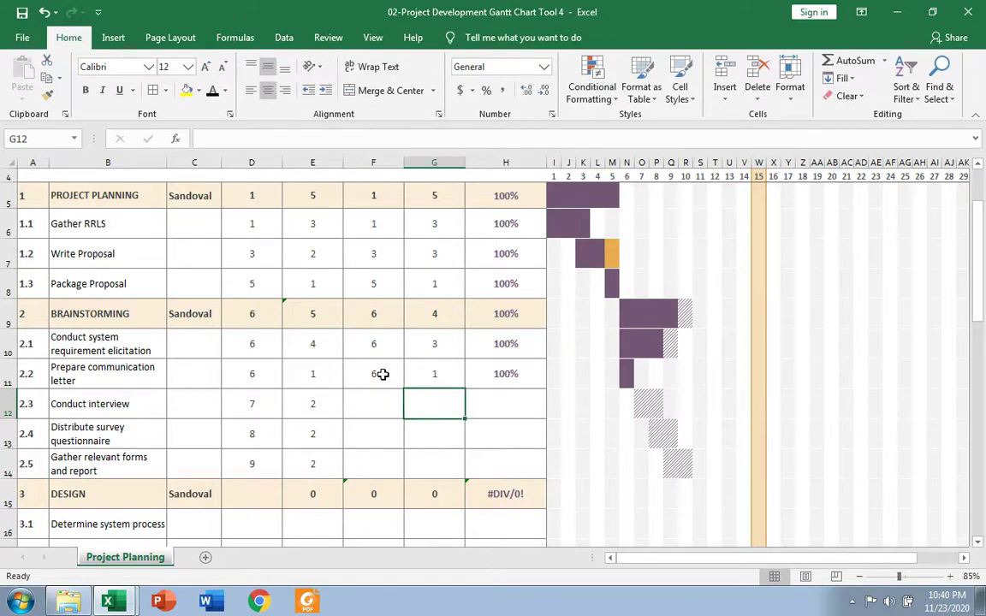
key("Left")
type("7")
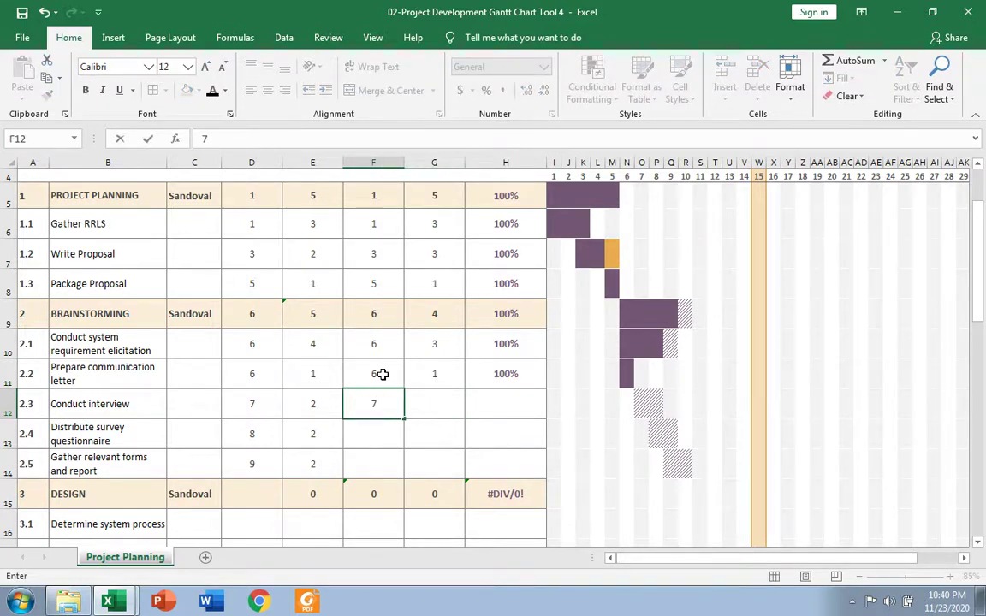
key("Tab")
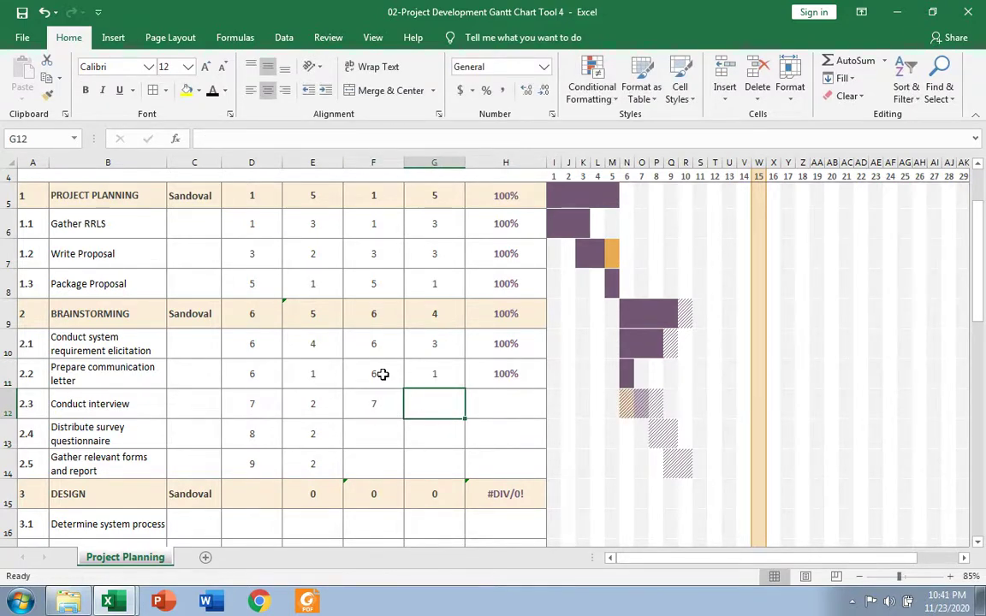
type("2")
key("Tab")
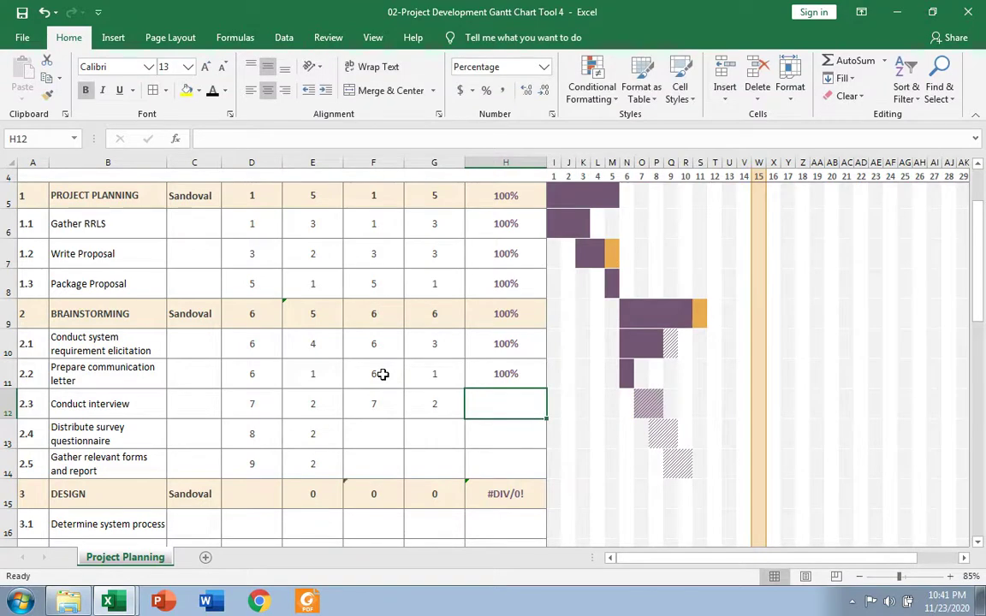
type("100")
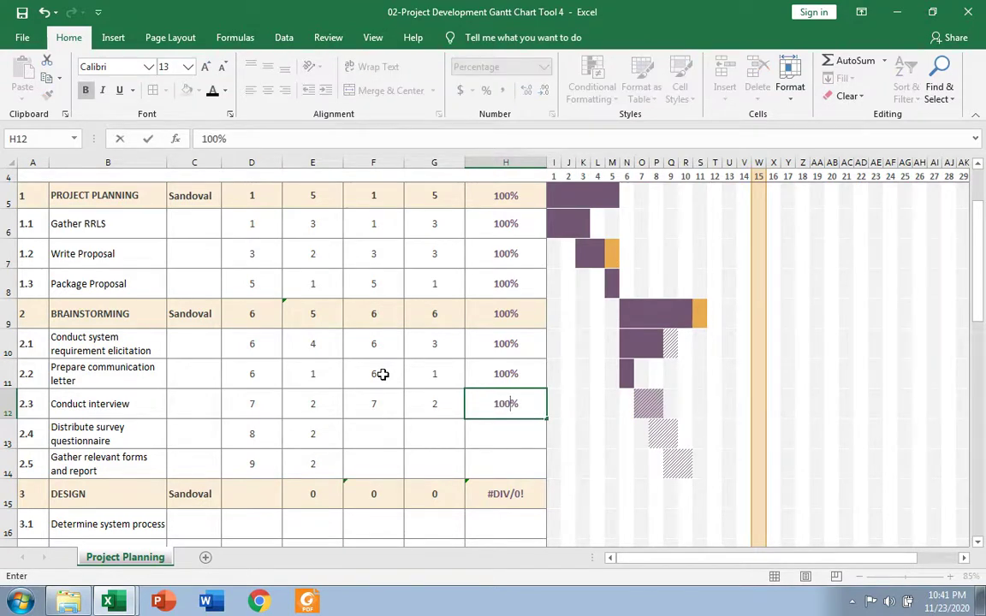
key("Return")
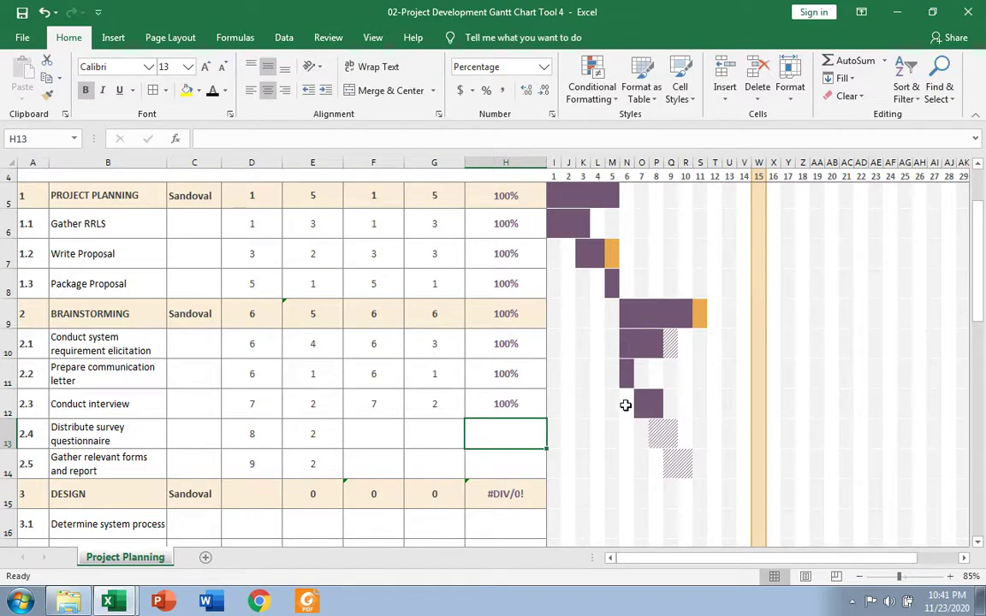
- Compare the Brainstorming bar's overrun with its activities, and change the actual duration formula in G9 to =SUM(G10:G14)-1
left_click(520, 392)
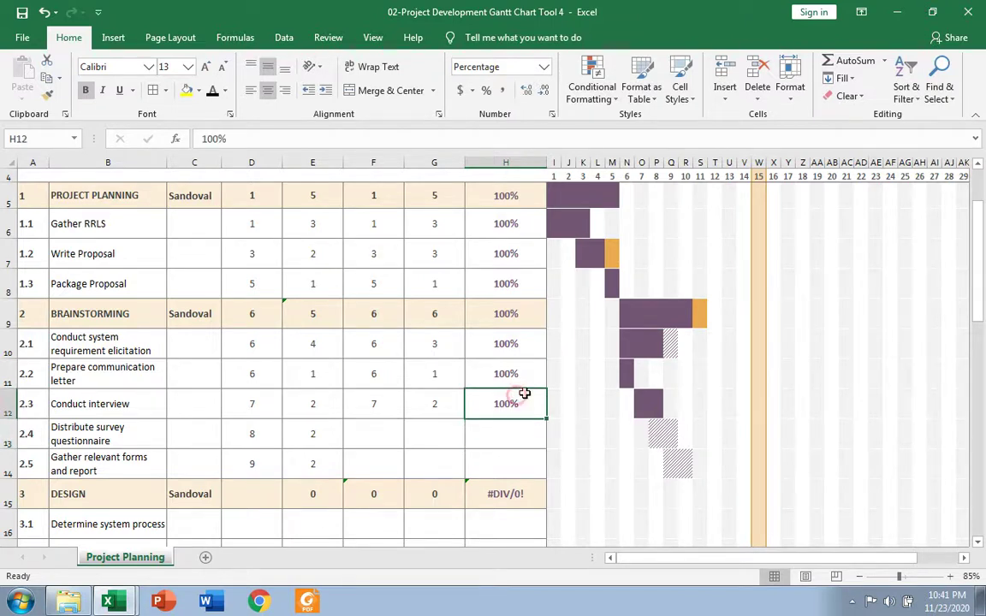
left_click(702, 312)
left_click_drag(702, 311, 685, 459)
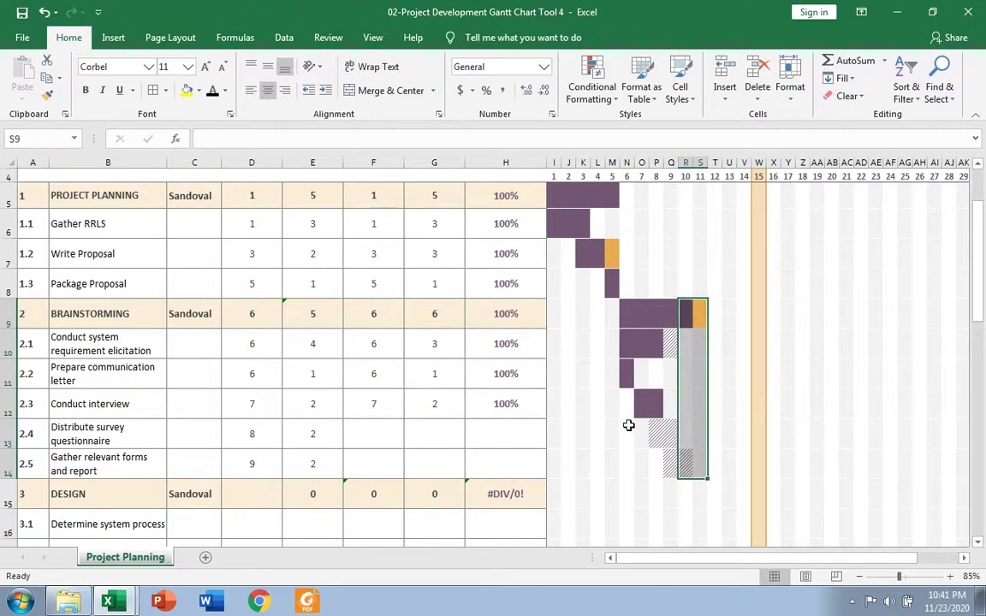
left_click(452, 315)
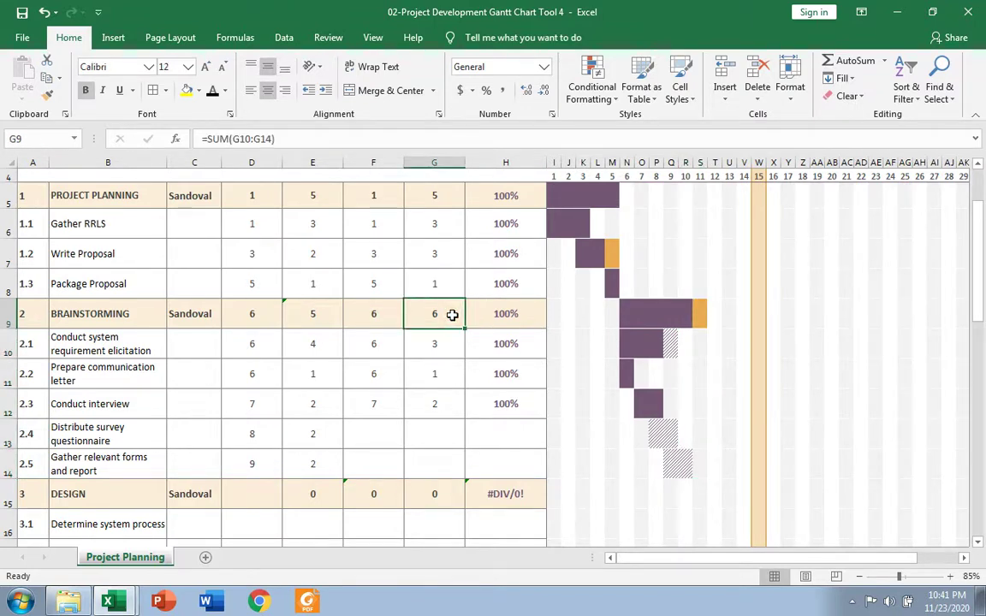
left_click(321, 143)
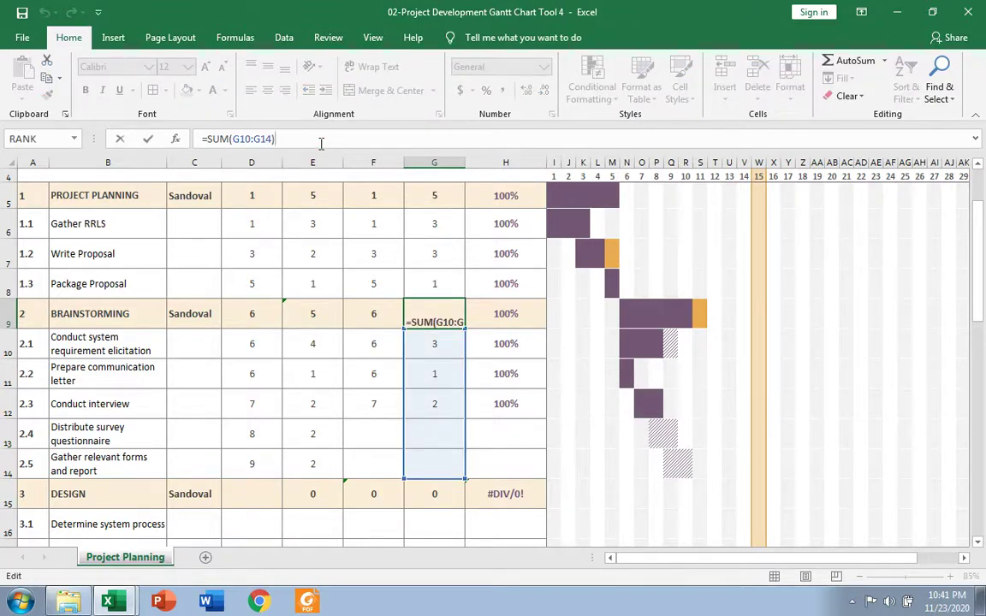
type("-1")
key("Return")
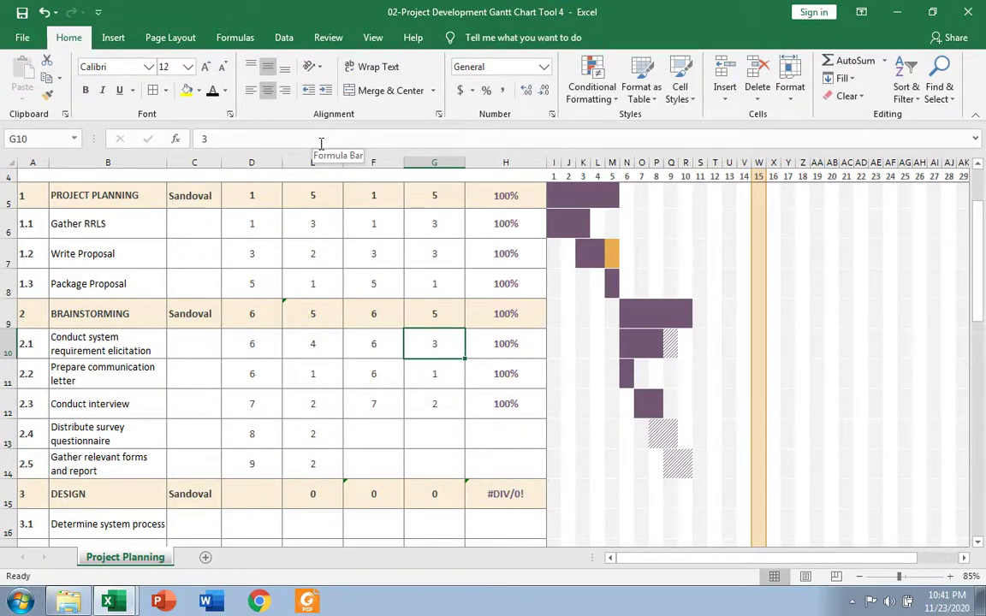
- Enter actual start 8, actual duration 2 and 100% complete for activity 2.4, Distribute survey questionnaire
left_click(386, 434)
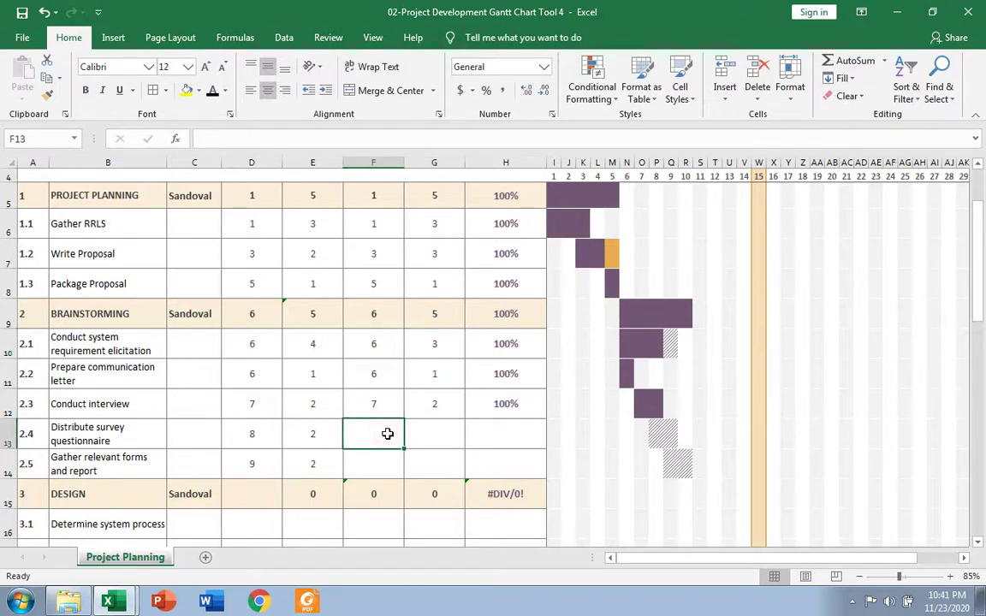
type("8")
key("Tab")
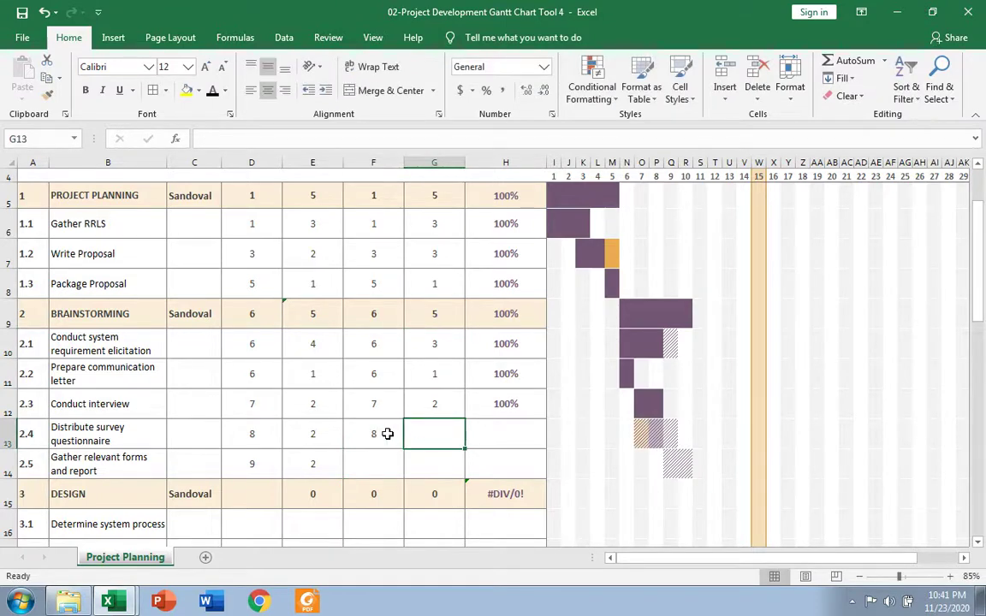
type("2")
key("Tab")
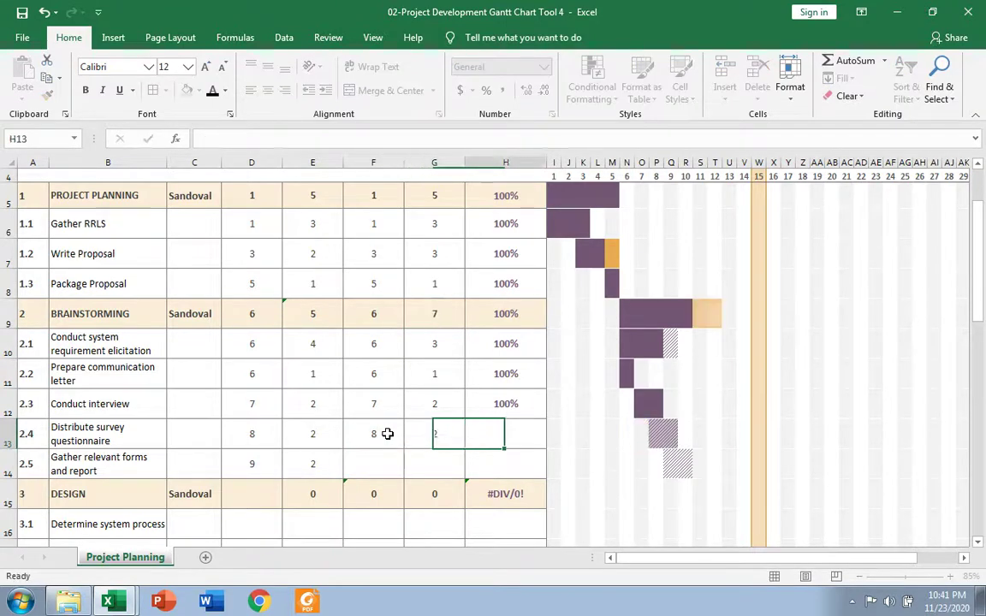
type("100")
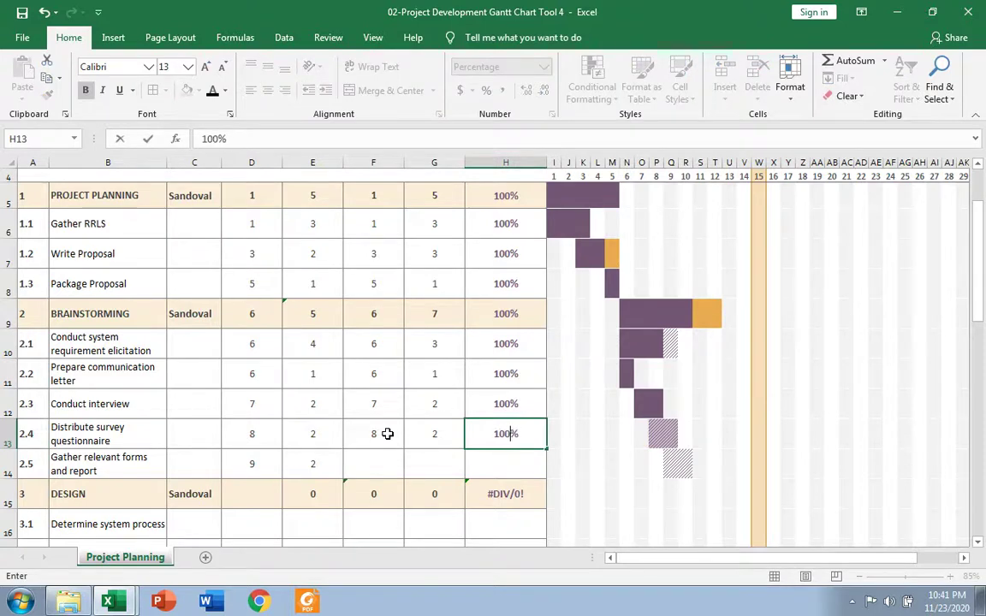
key("Return")
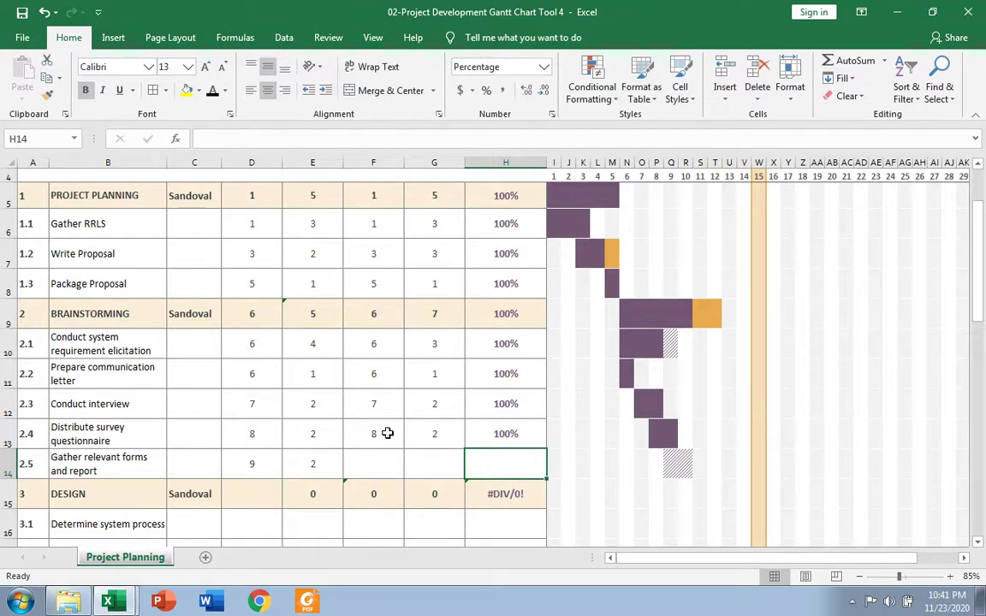
- Change the Brainstorming actual duration formula in G9 to =SUM(G10:G14)-1-2
left_click(443, 312)
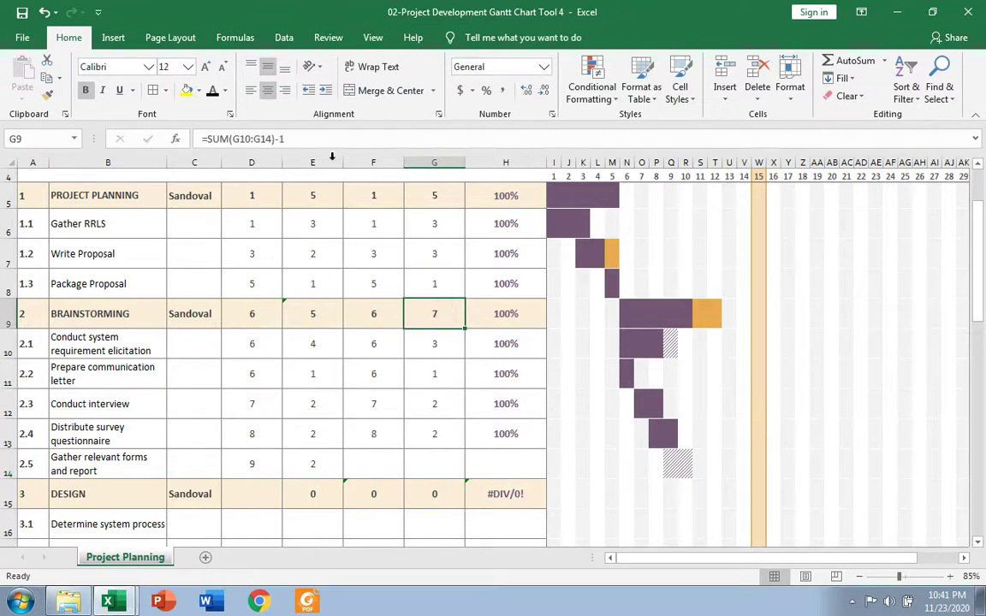
left_click(324, 137)
type("-2")
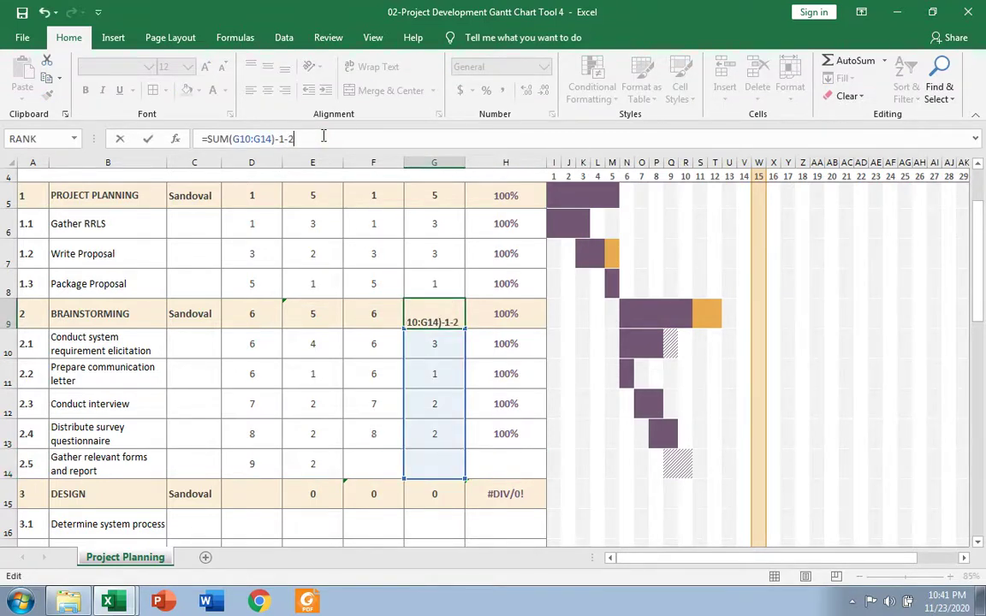
key("Return")
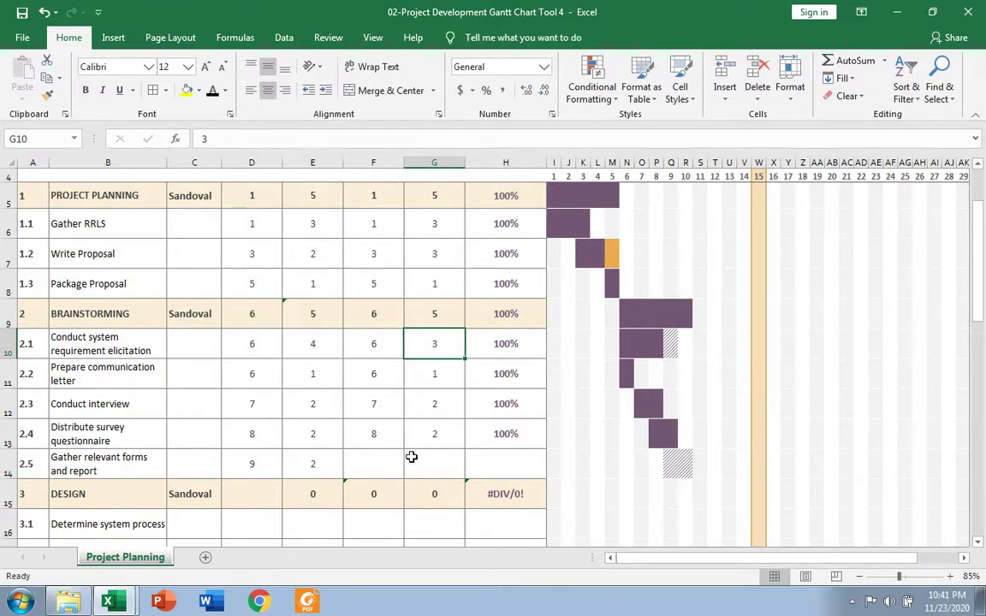
- Enter actual start 9, actual duration 2 and 100% complete for activity 2.5, Gather relevant forms and report
left_click(377, 460)
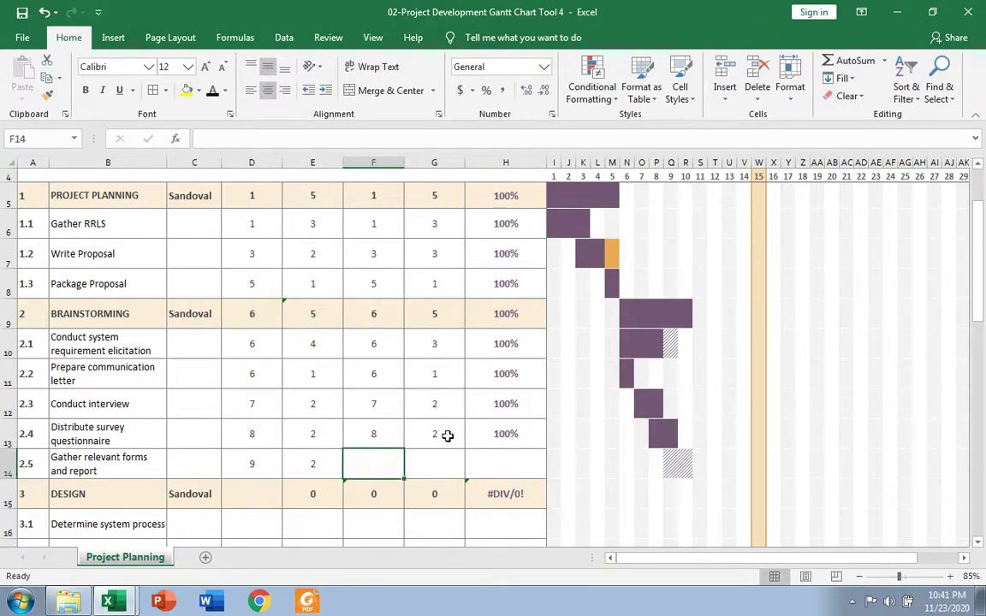
type("9")
key("Tab")
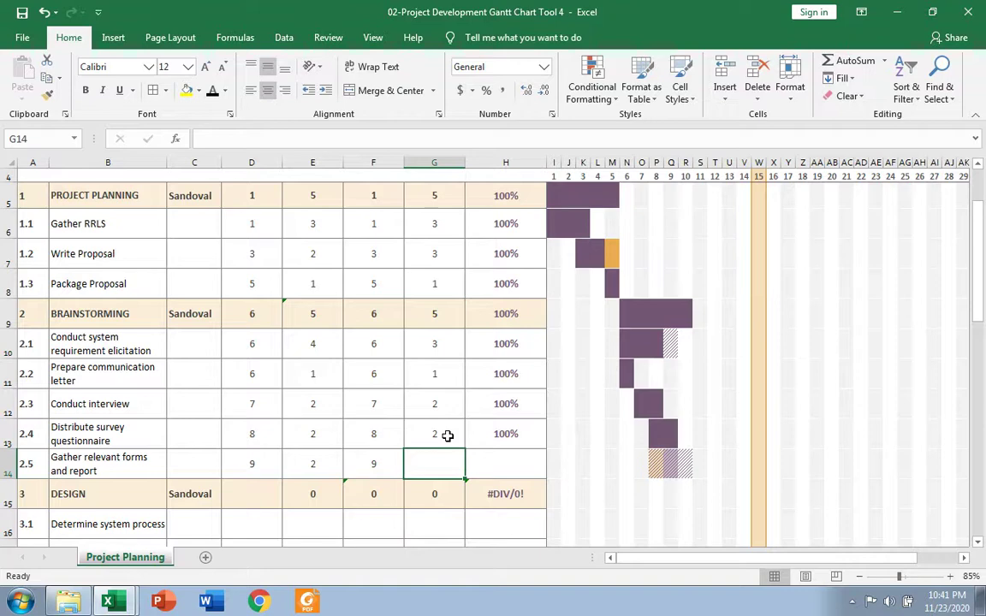
type("2")
key("Tab")
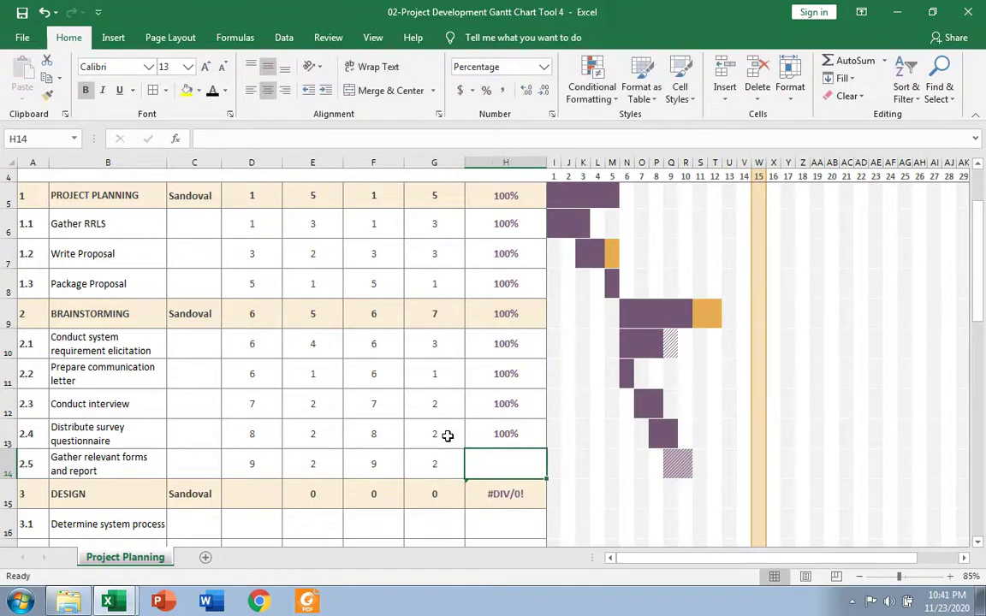
type("100")
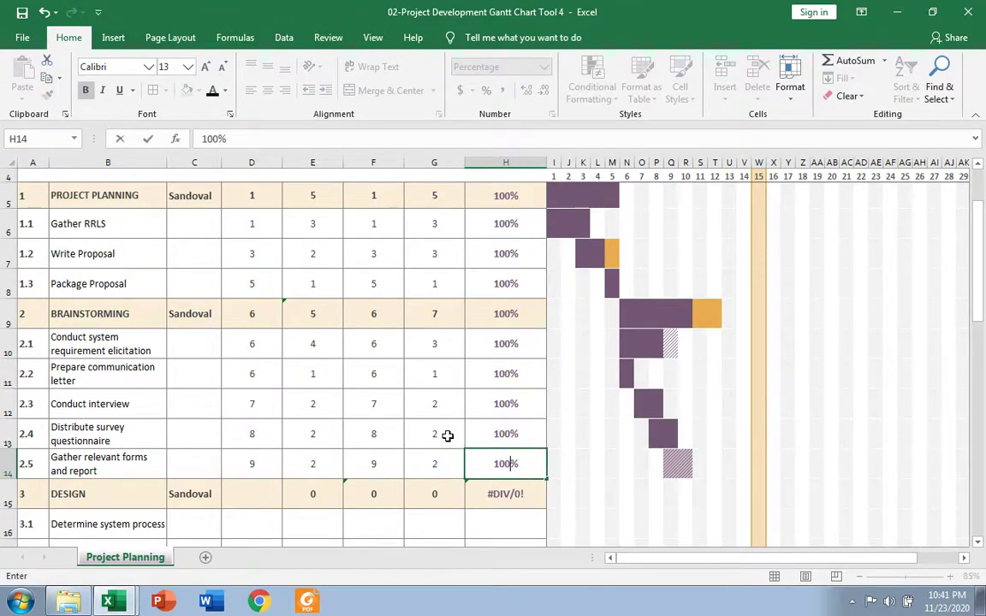
key("Return")
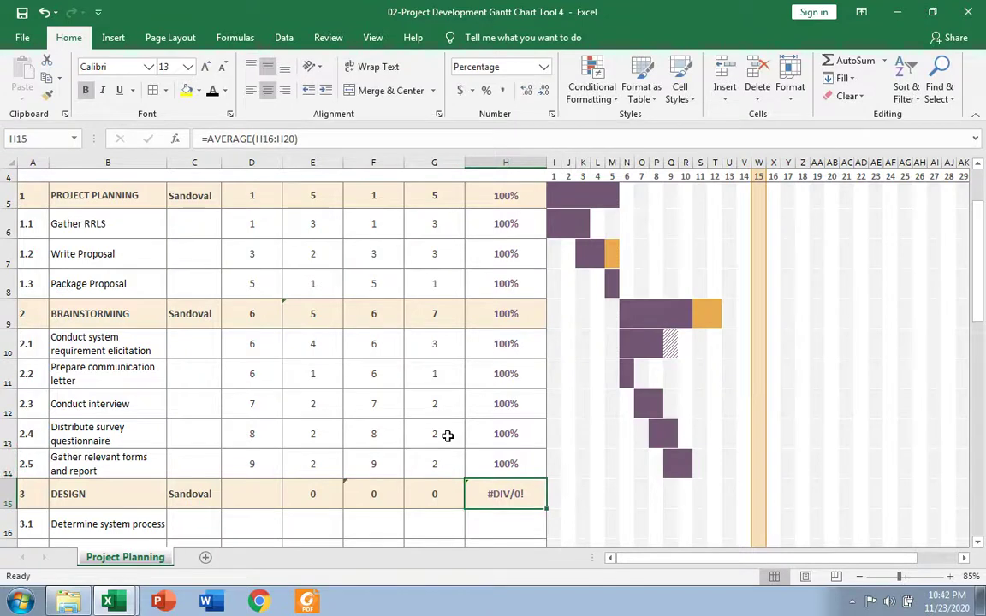
- Change the Brainstorming actual duration formula in G9 to =SUM(G10:G14)-1-2-2
left_click(514, 463)
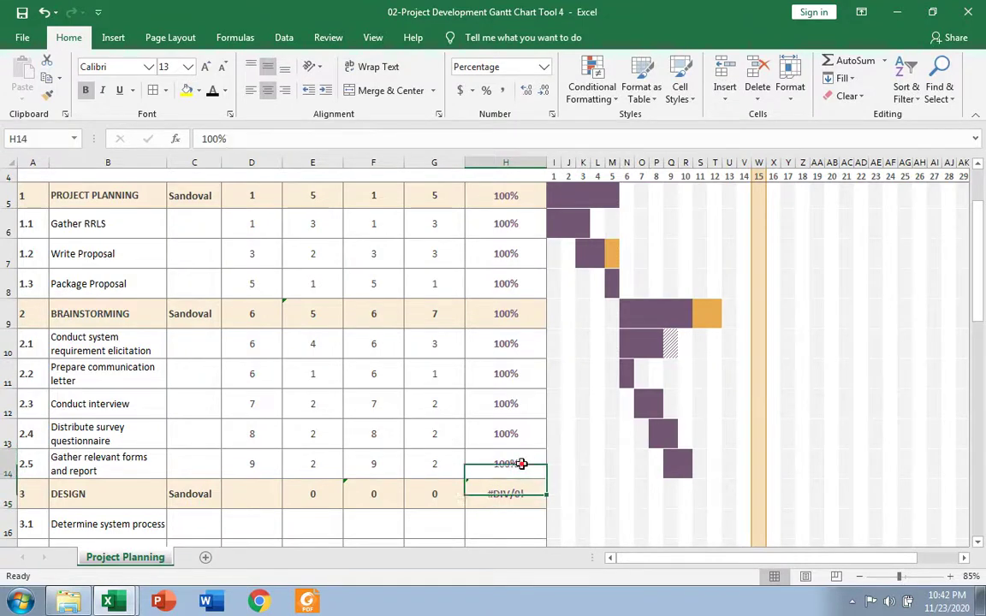
left_click(432, 308)
left_click(340, 141)
type("-2-2")
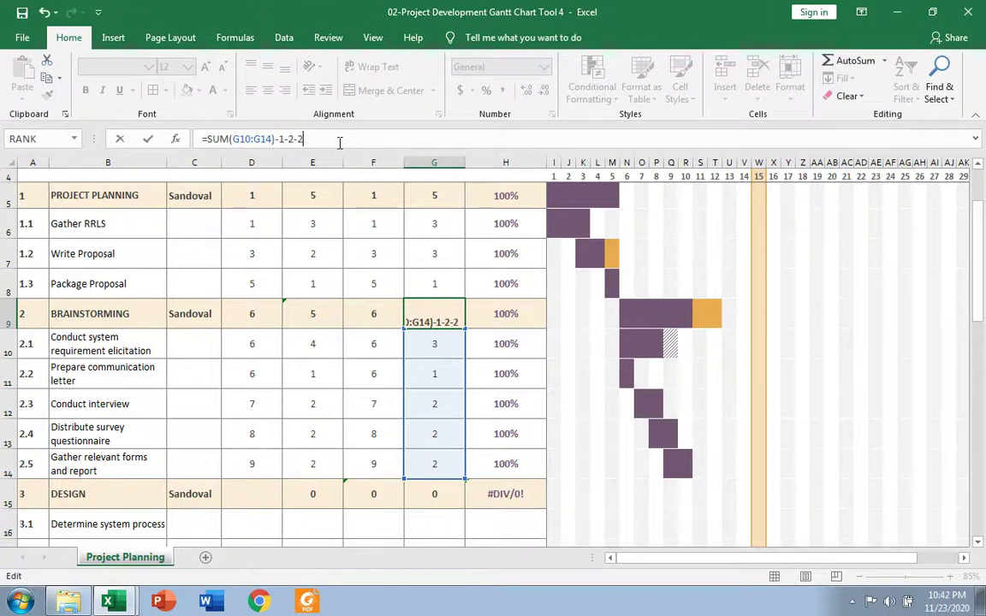
key("Return")
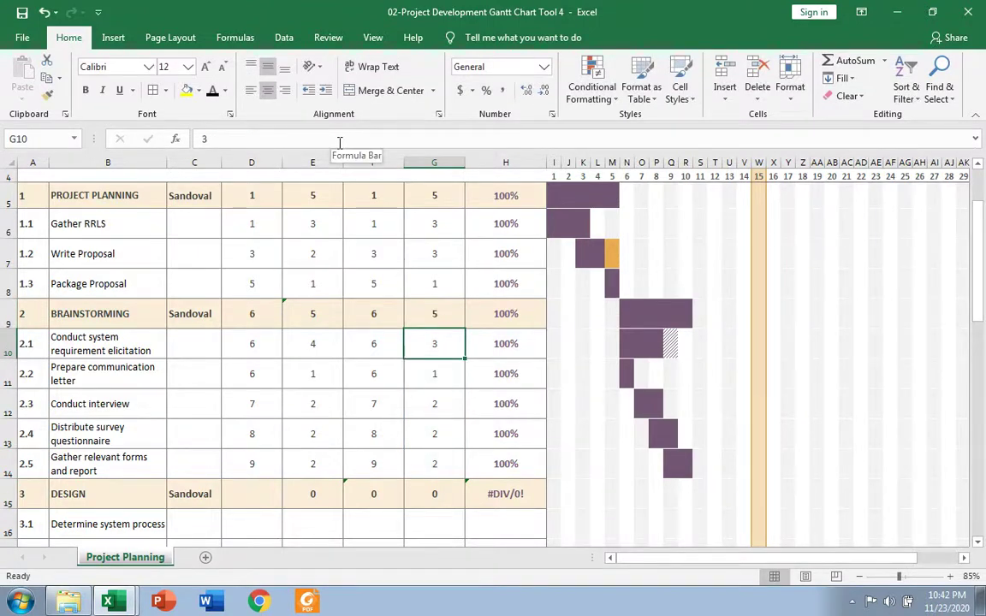